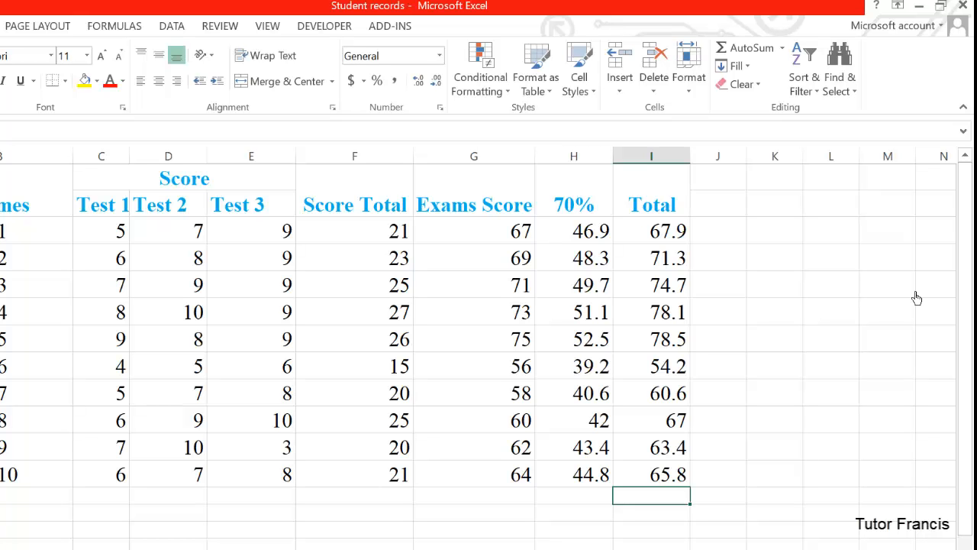
After closing the Student records workbook, create and open a new Excel worksheet named GPA on the desktop.
click(963, 6)
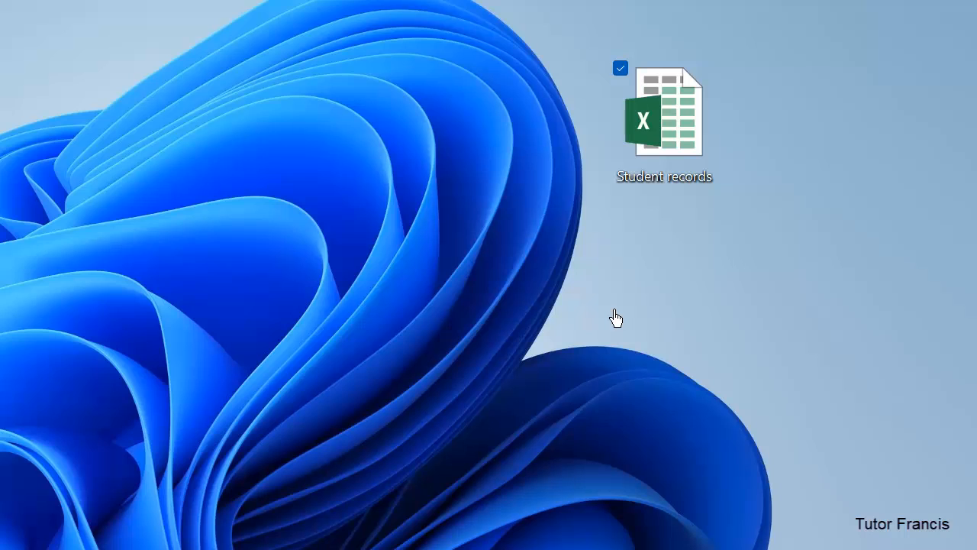
right_click(616, 312)
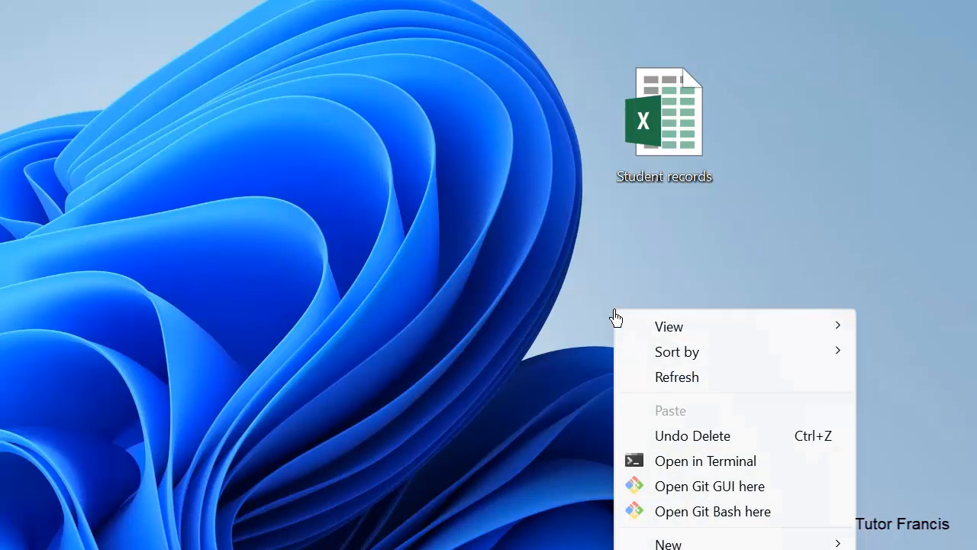
mouse_move(808, 544)
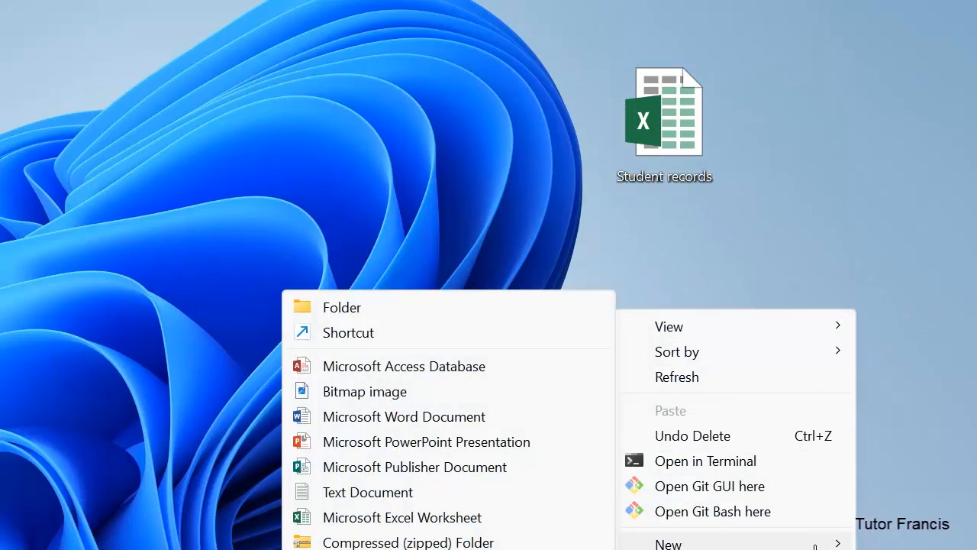
click(492, 518)
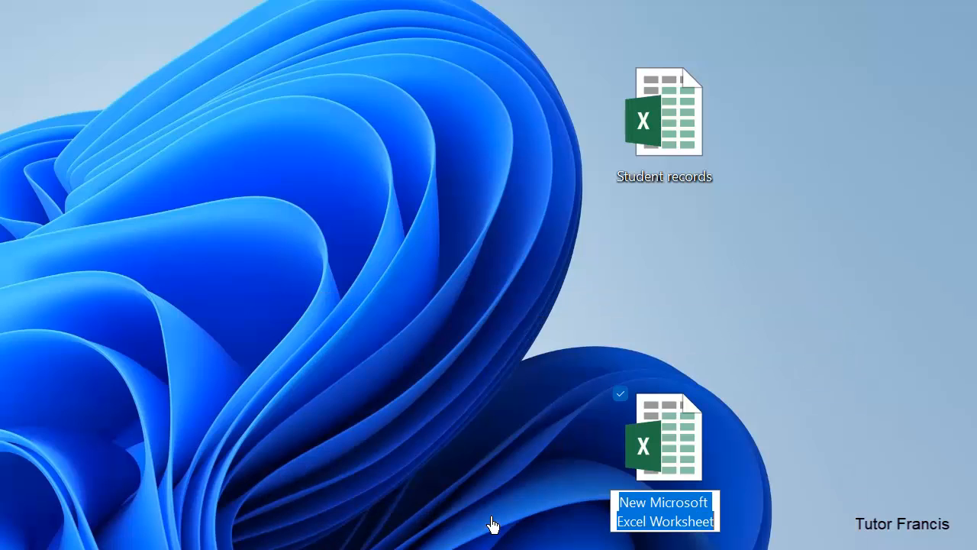
text(GPA)
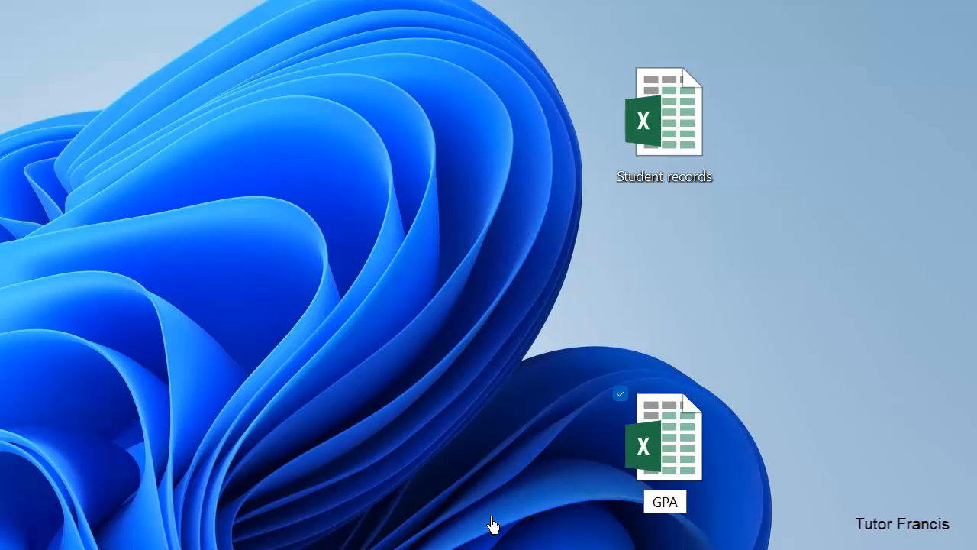
key(Return)
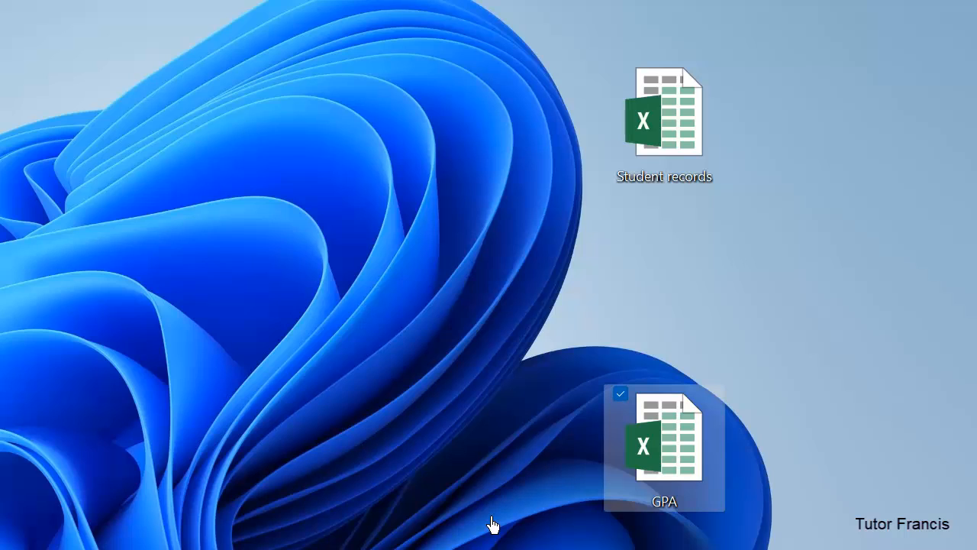
double_click(682, 459)
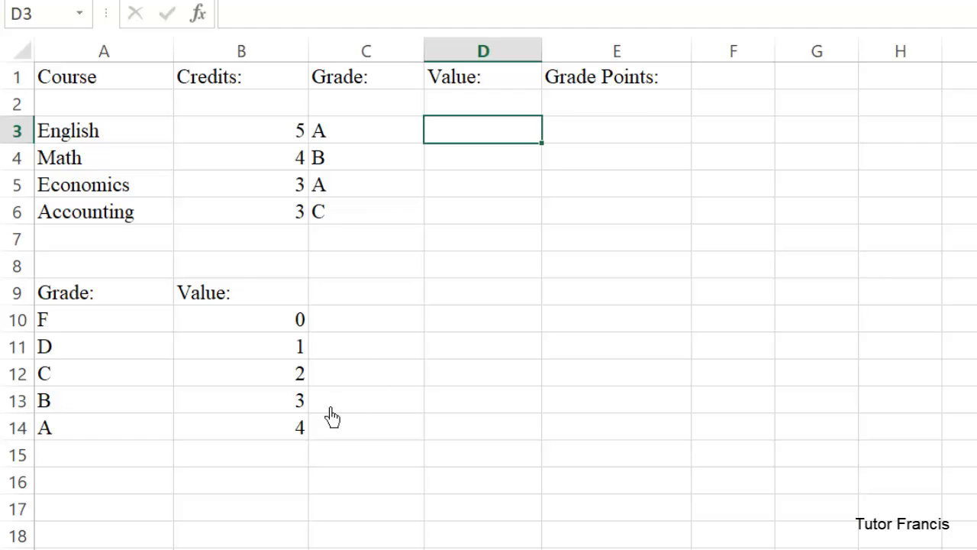
Enter the grade values 4, 3, 4 and 2 for English, Math, Economics and Accounting in D3:D6.
text(4)
key(Return)
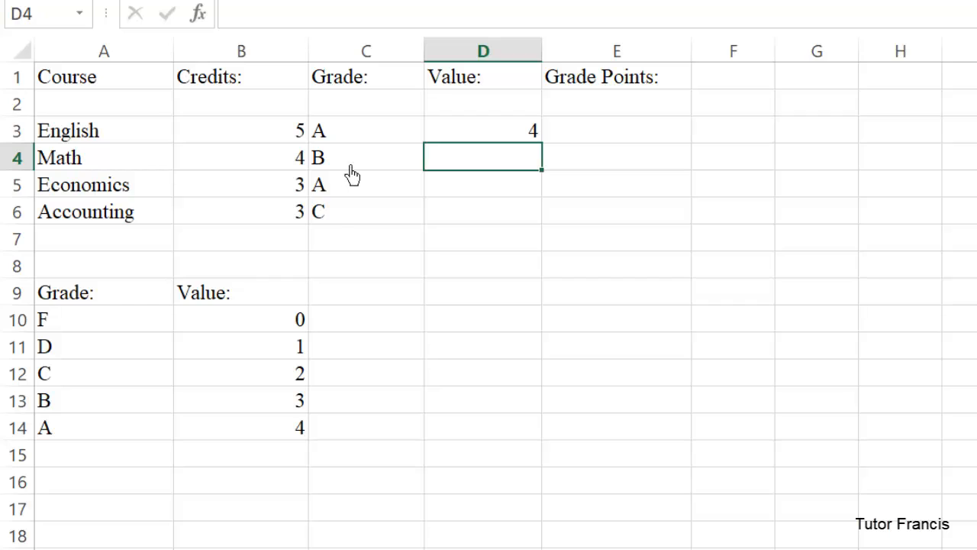
text(3)
key(Return)
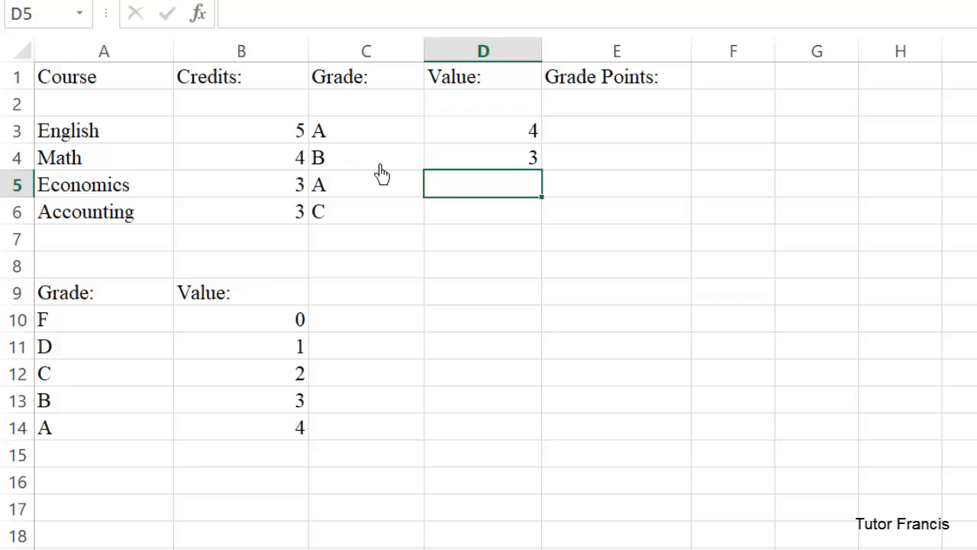
text(4)
key(Return)
text(2)
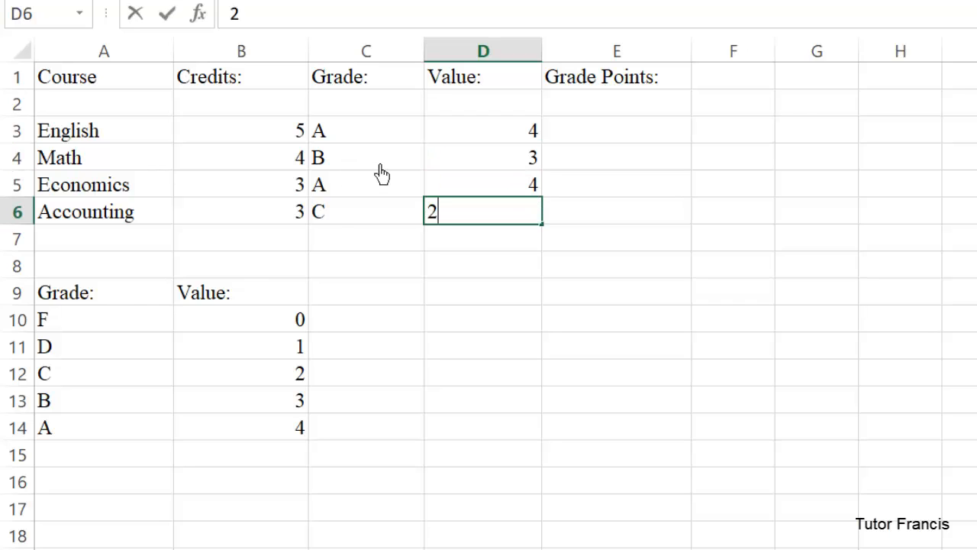
key(Return)
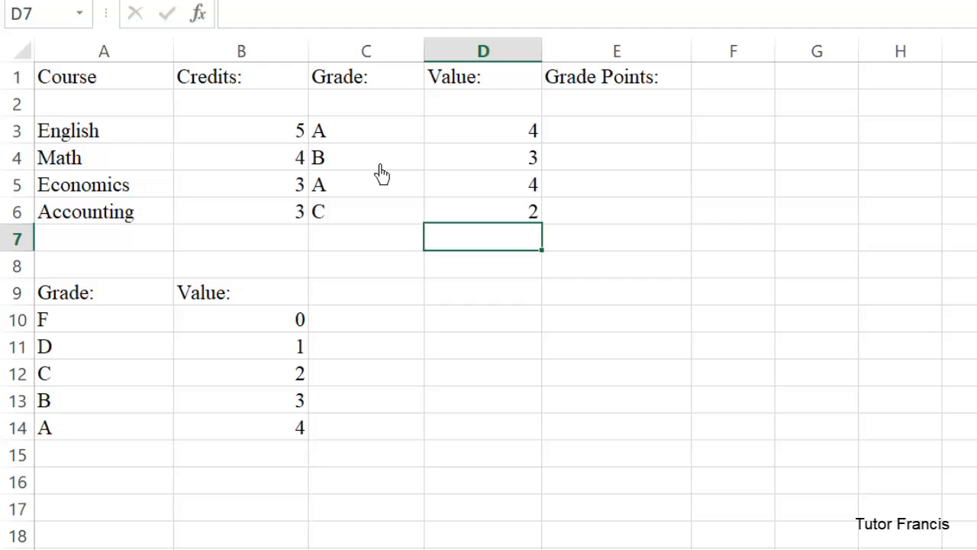
Calculate the English grade points in E3 with =B3*D3 and fill the formula down to E6.
click(618, 143)
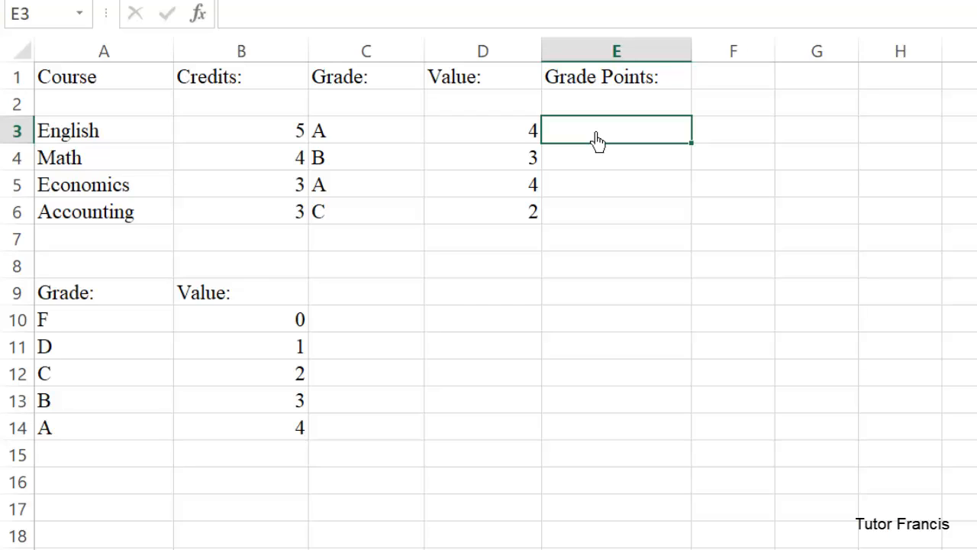
text(=)
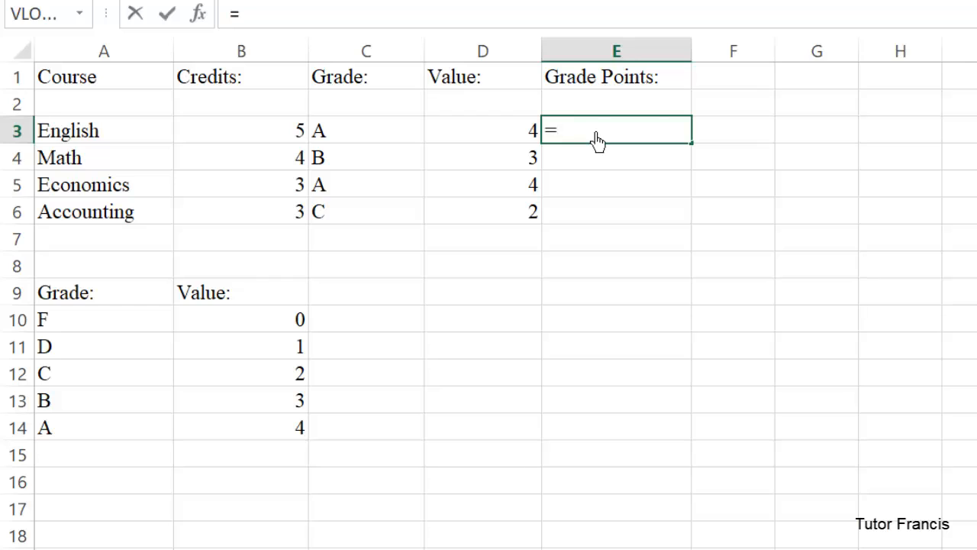
click(278, 140)
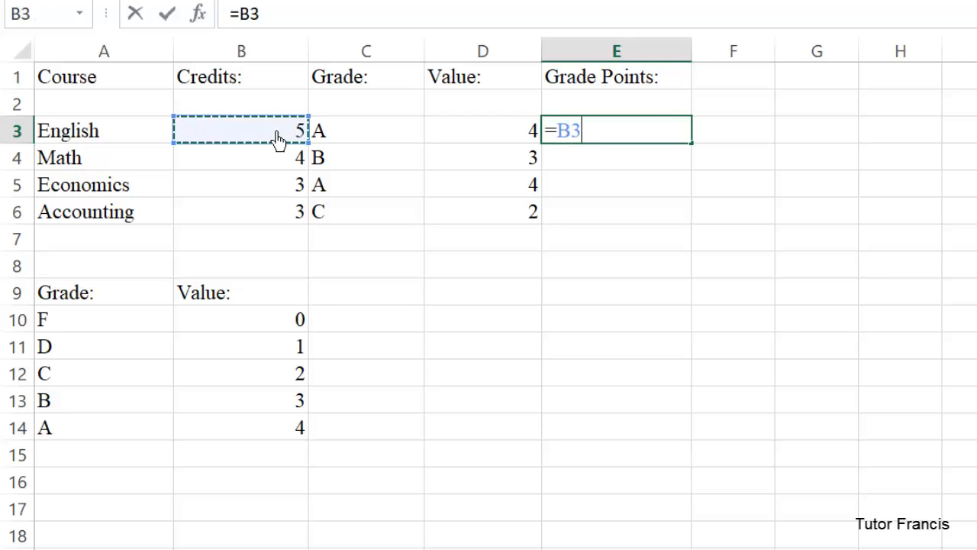
text(*)
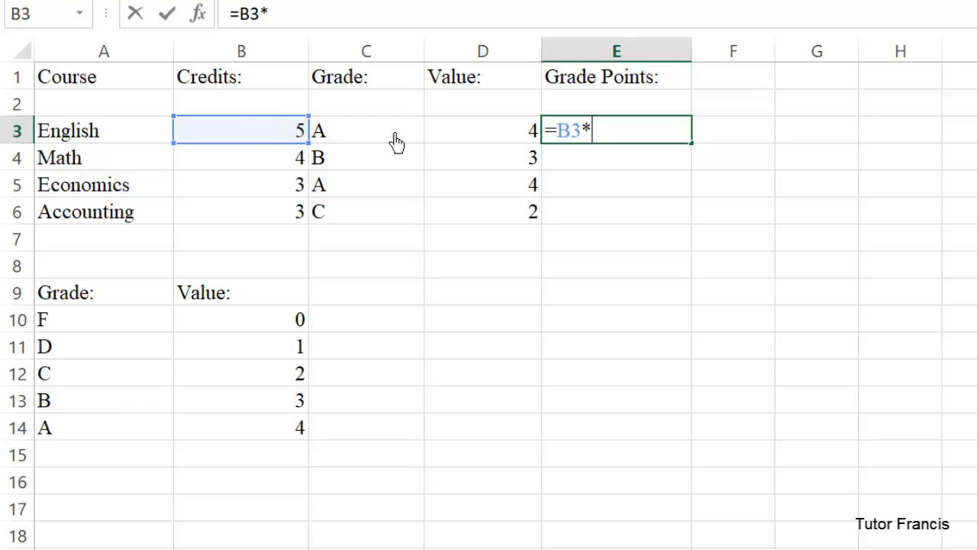
click(508, 142)
key(Return)
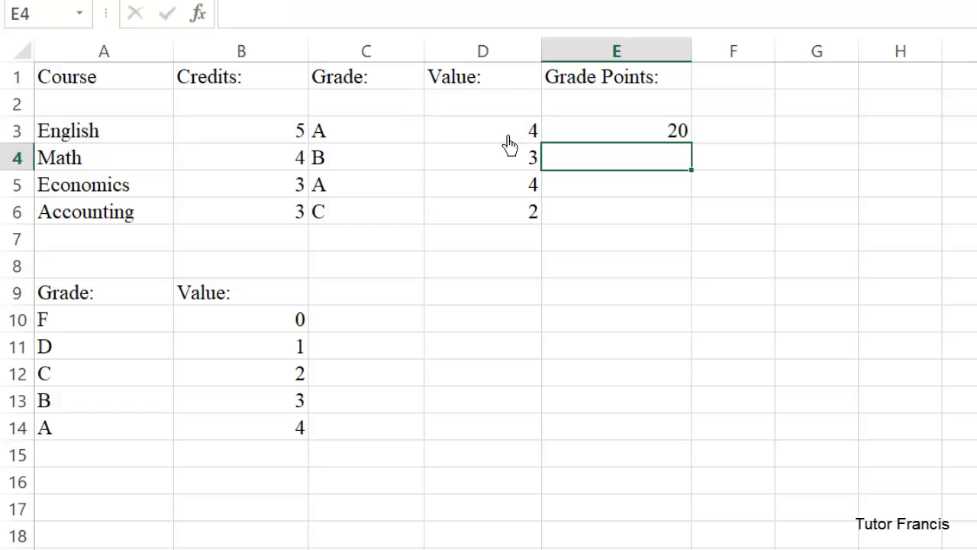
click(611, 134)
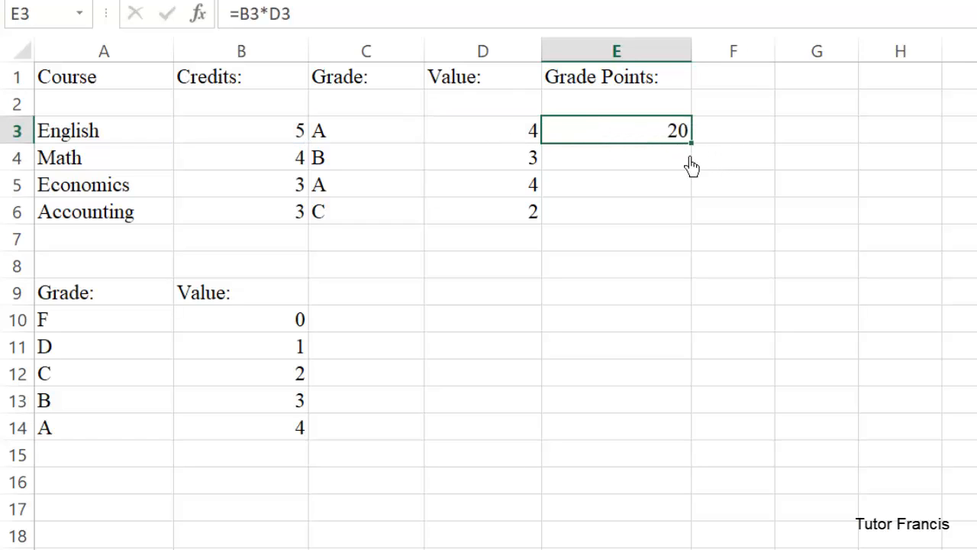
drag(691, 151, 682, 221)
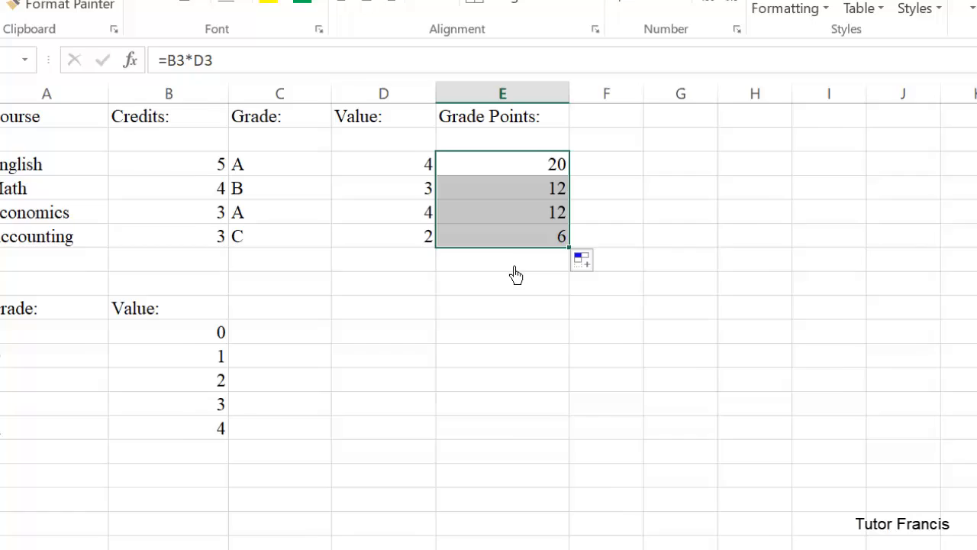
Total the grade points in E7 and the credits in B7 with AutoSum.
click(516, 275)
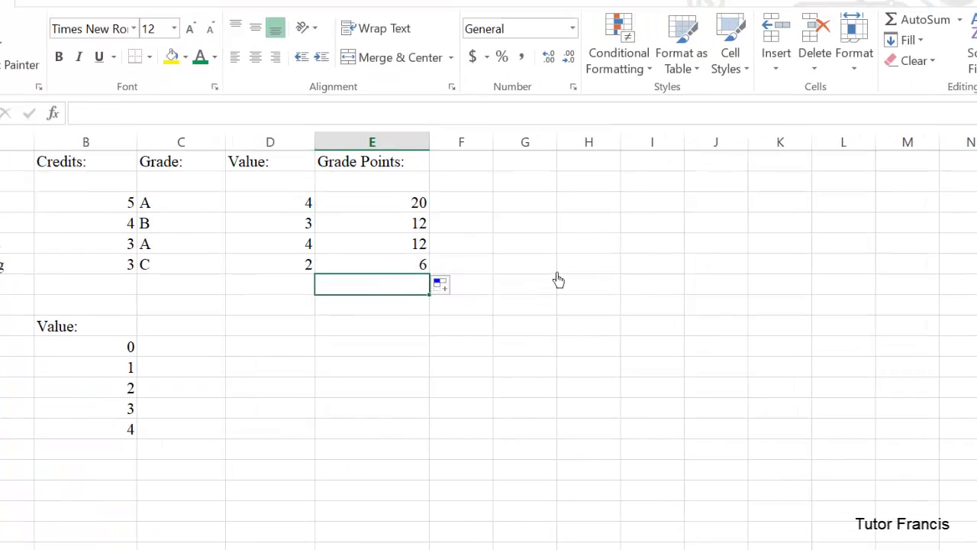
click(913, 23)
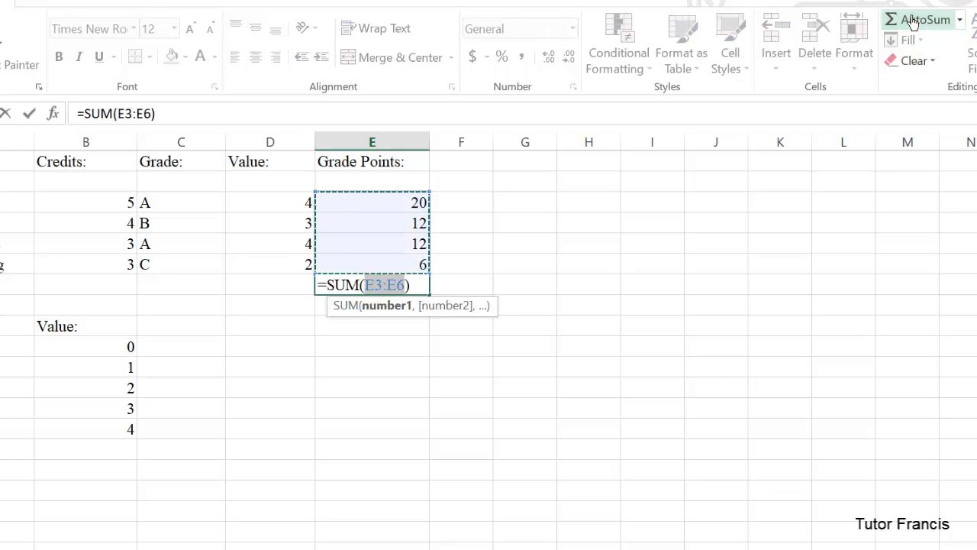
key(Return)
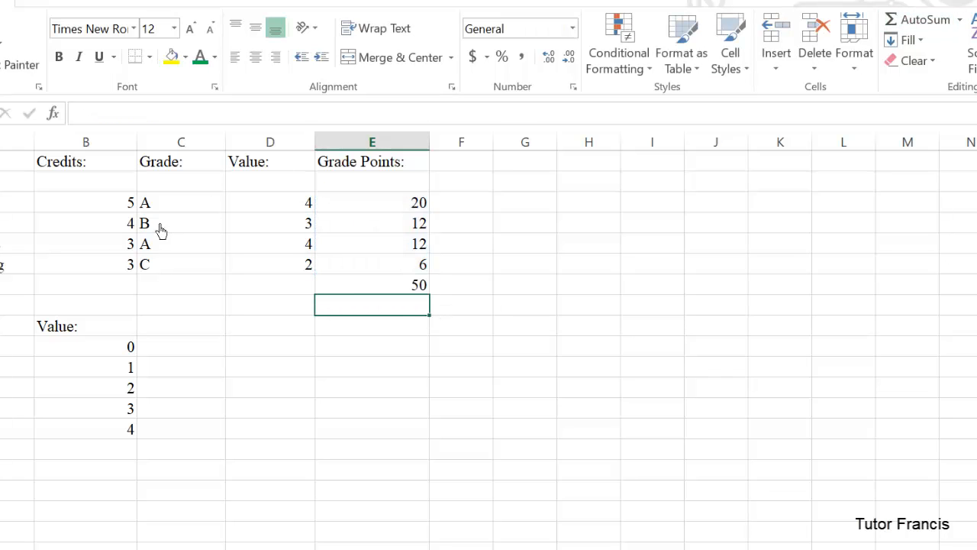
click(104, 288)
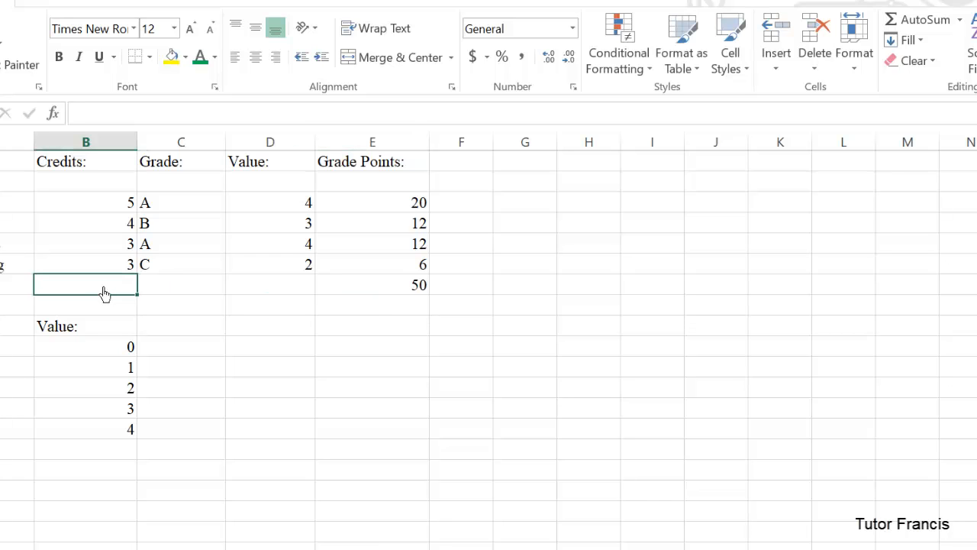
click(920, 27)
key(Return)
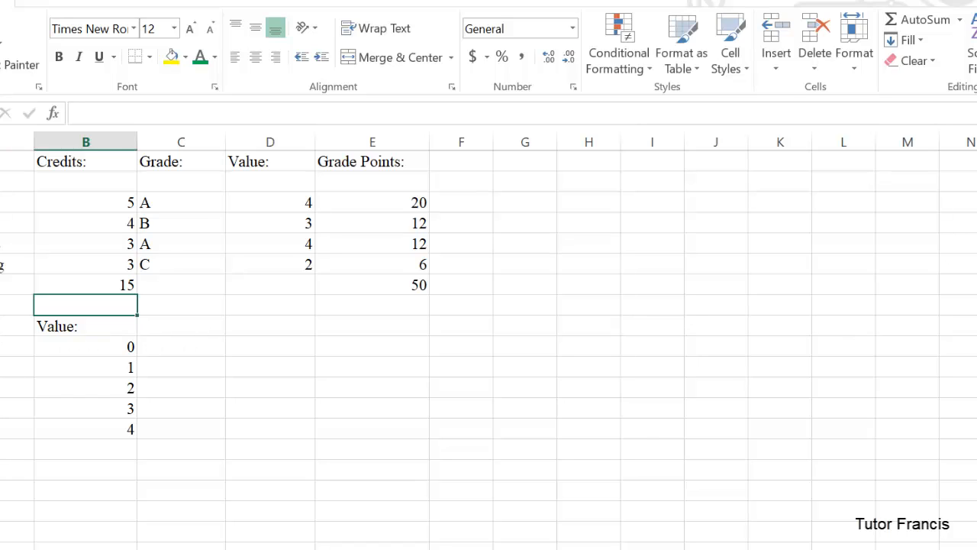
Insert a blank row at row 8 and enter the label GPA= in D9.
right_click(0, 306)
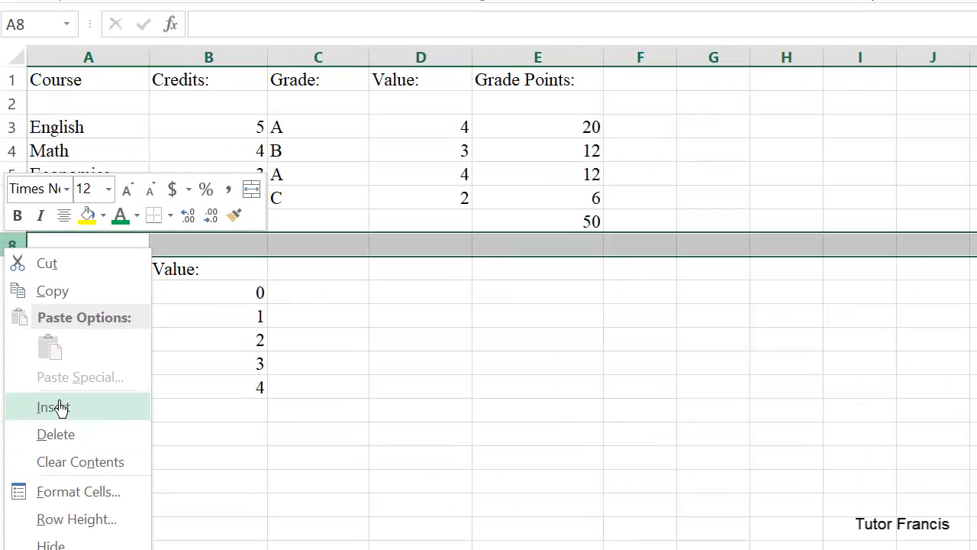
click(23, 420)
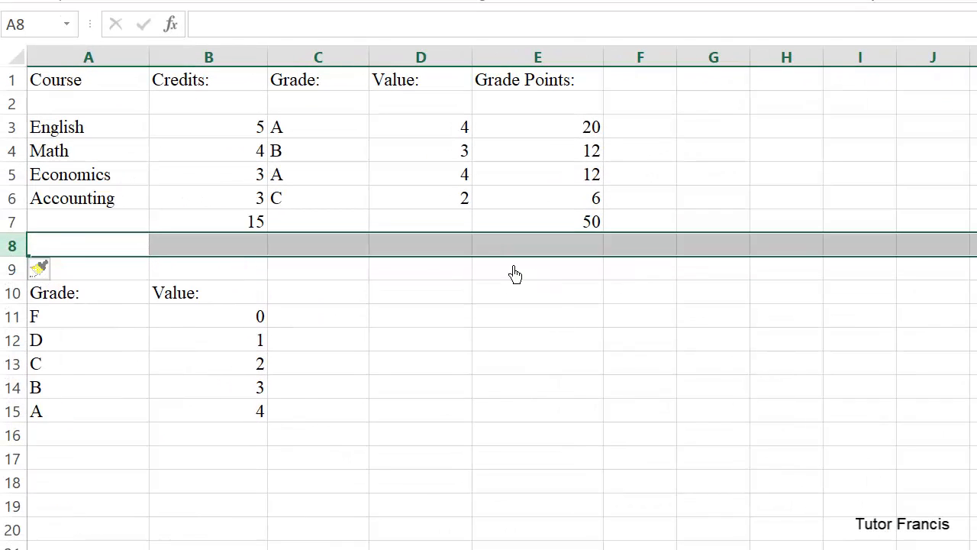
click(435, 278)
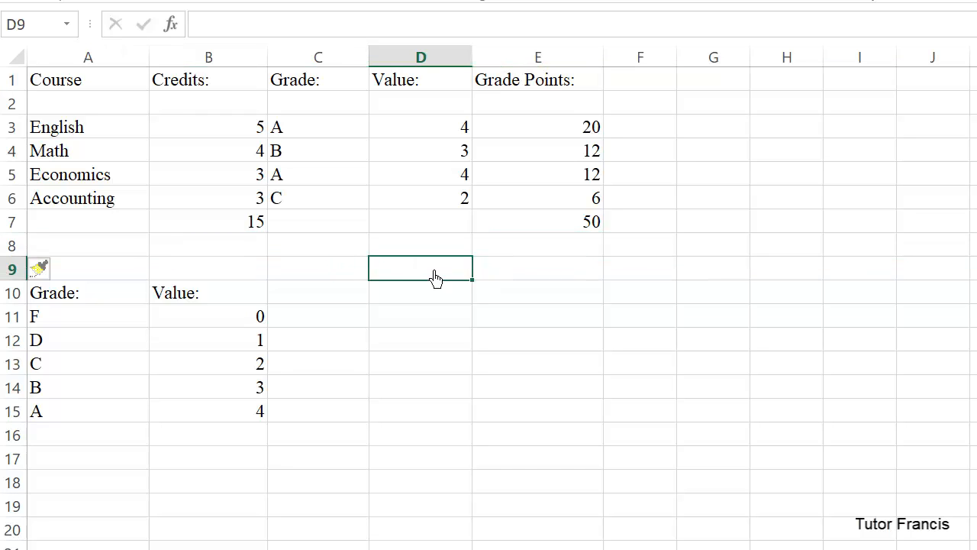
text(GPA=)
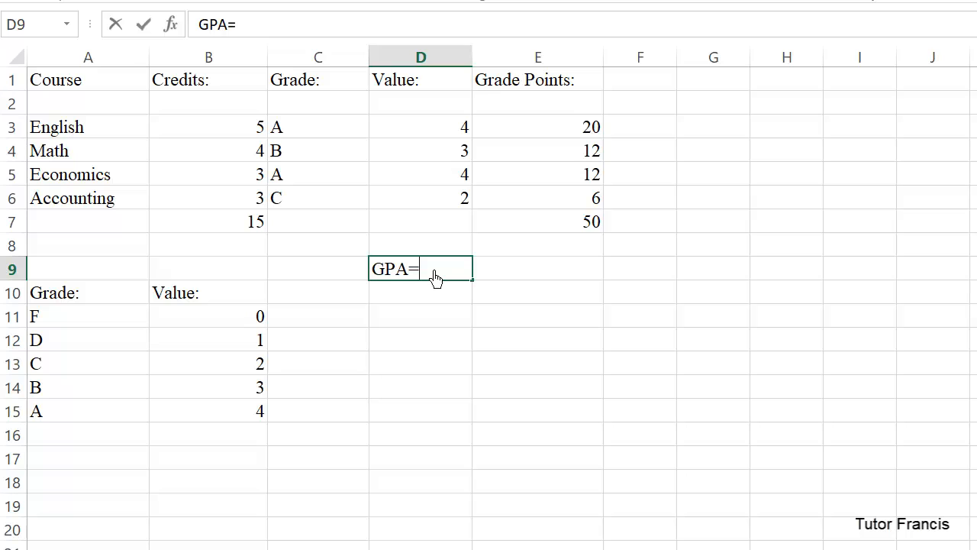
Calculate the GPA in E9 by dividing total grade points by total credits with =E7/B7.
click(539, 279)
text(=)
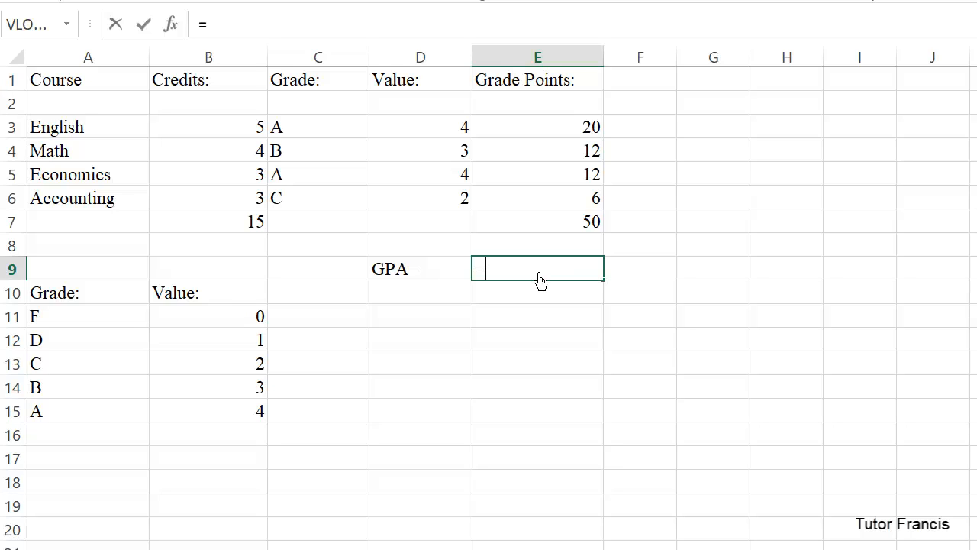
click(594, 223)
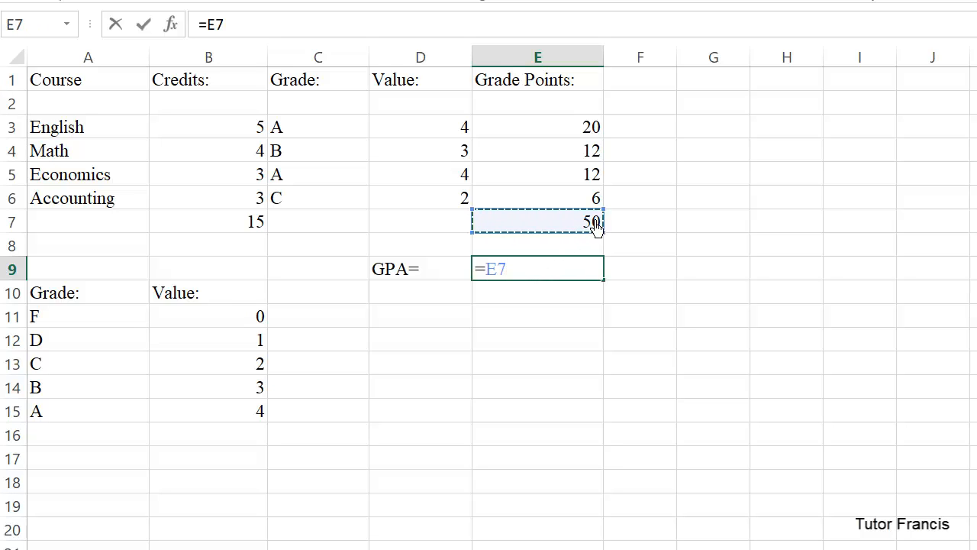
text(/)
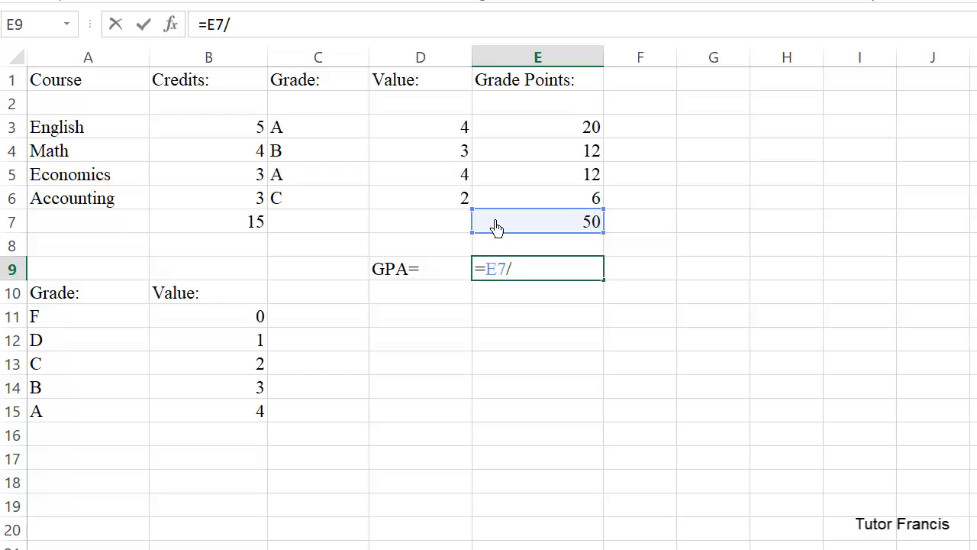
click(243, 235)
key(Return)
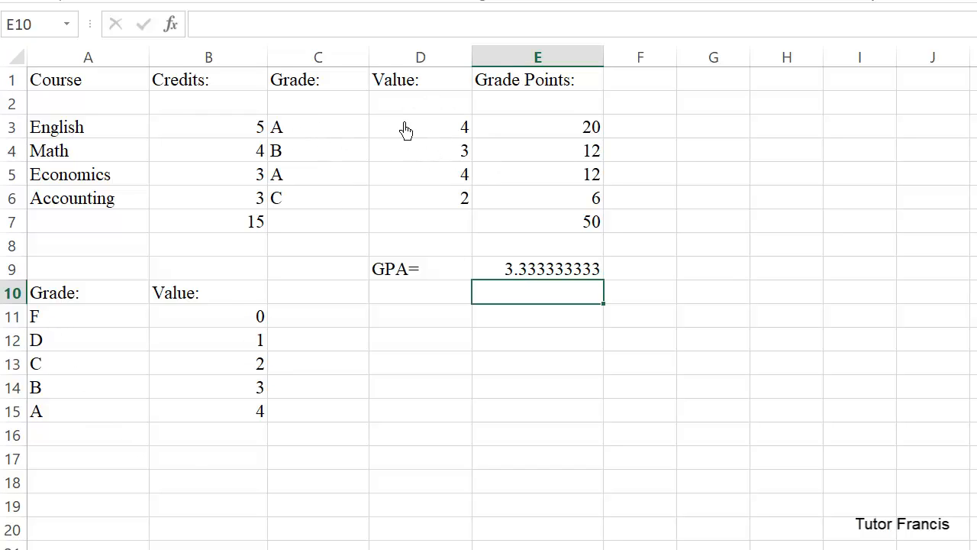
Clear the grade values in D3:D6 and start a VLOOKUP formula in D3 with C3 as the lookup value.
drag(404, 129, 427, 205)
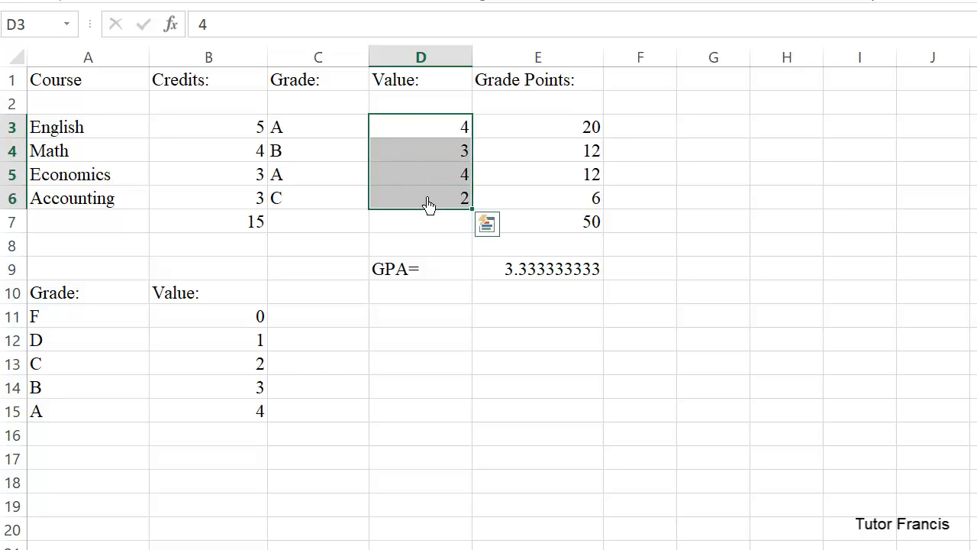
key(Delete)
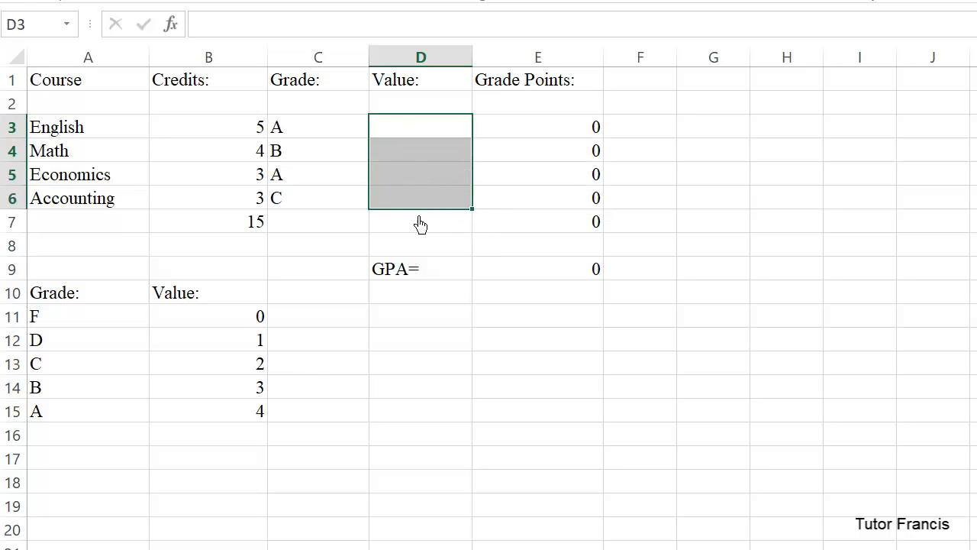
click(411, 128)
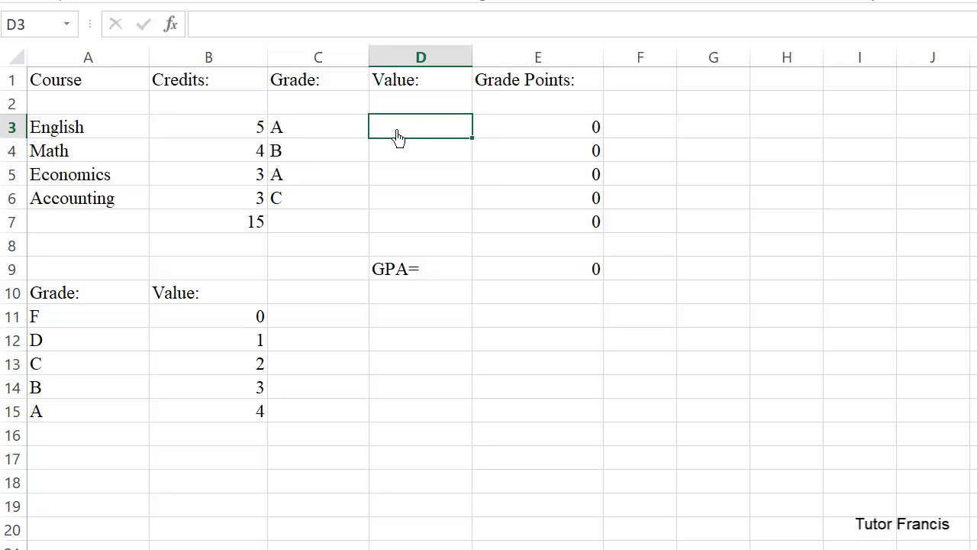
text(=vl)
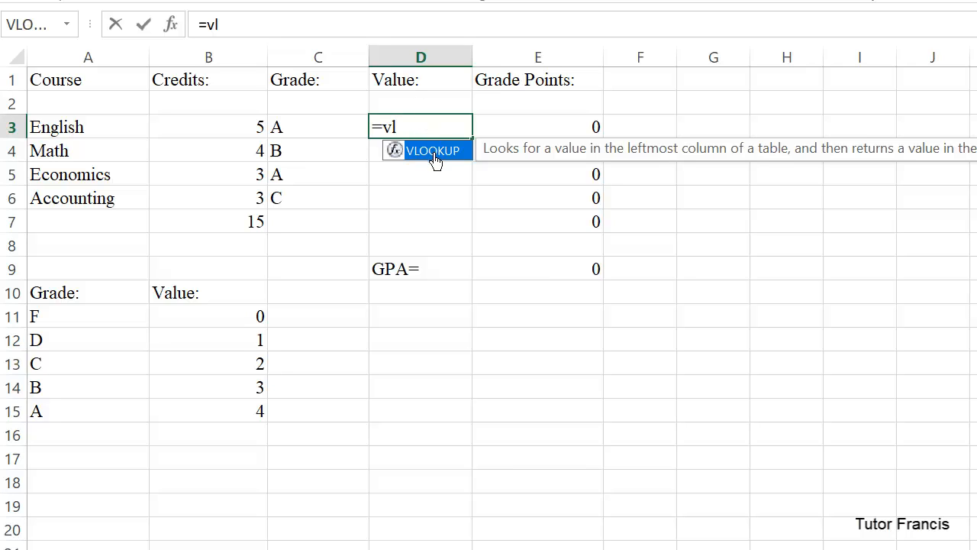
double_click(433, 151)
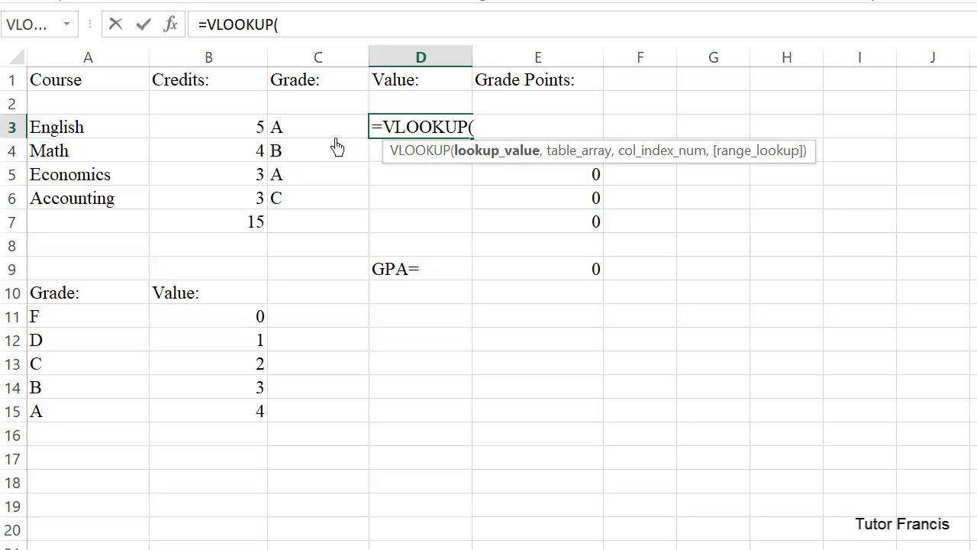
click(304, 138)
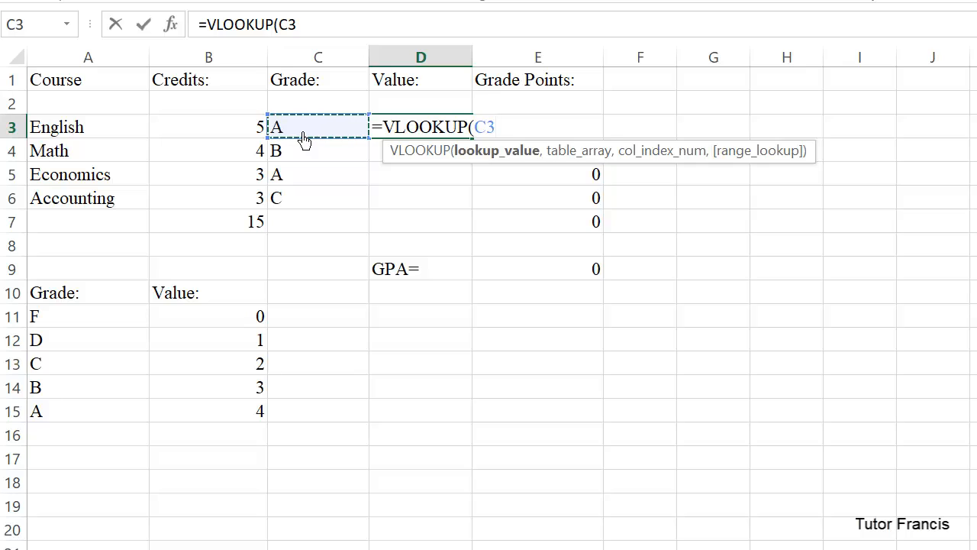
text(,)
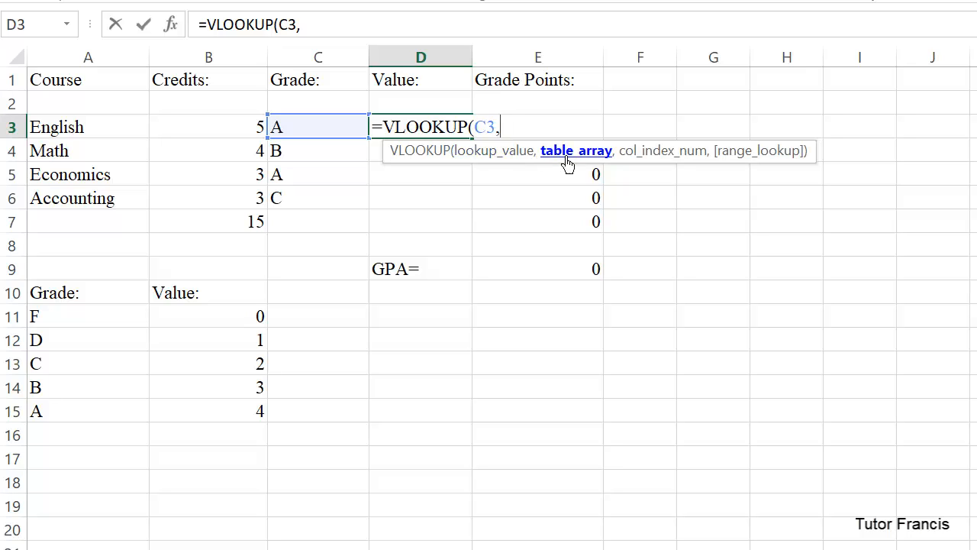
Complete the VLOOKUP formula in D3 with table range A11:B15, column index 2 and FALSE for an exact match.
click(39, 323)
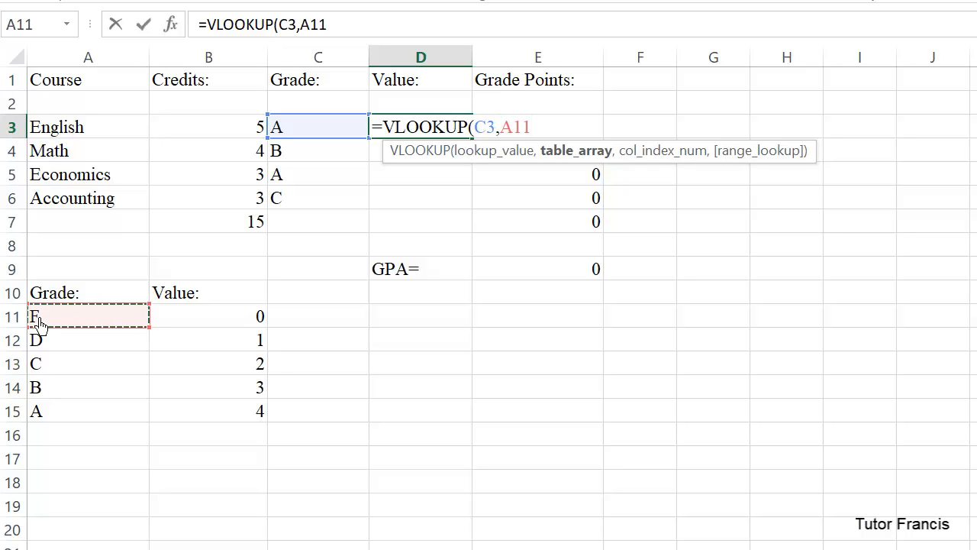
text(:)
click(265, 426)
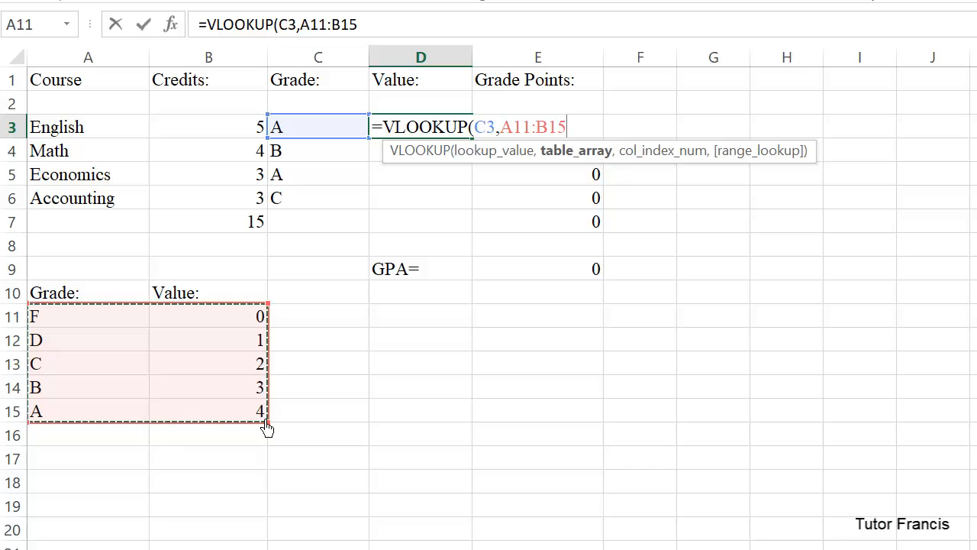
text(,)
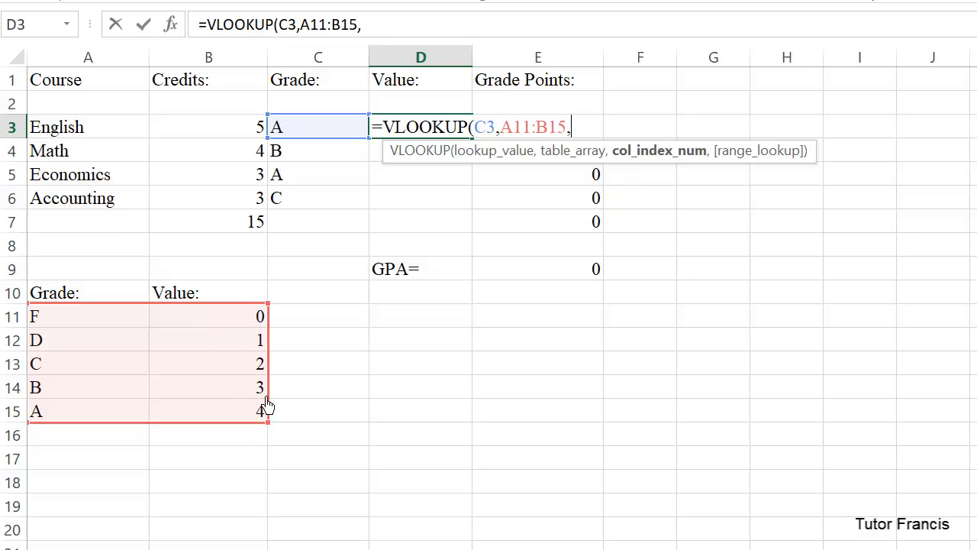
text(2,)
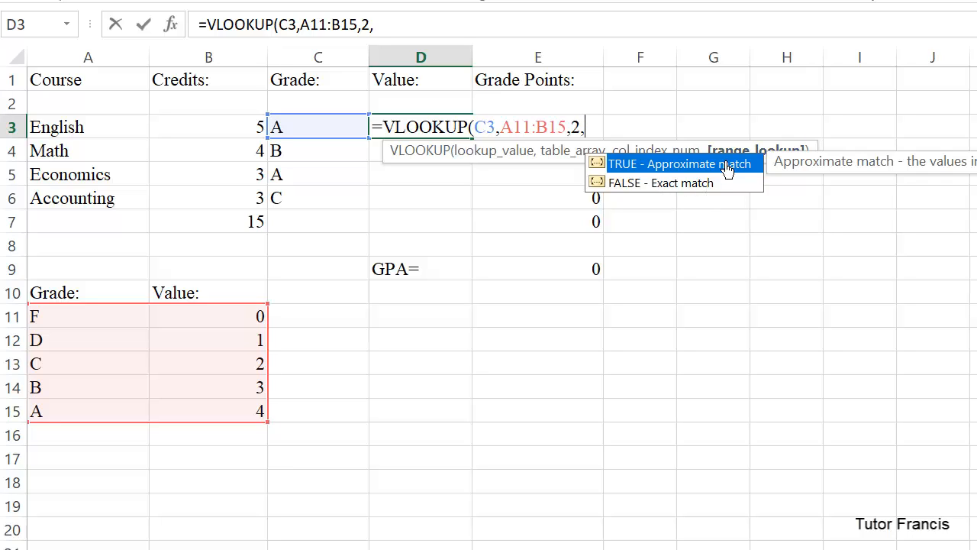
text(false)
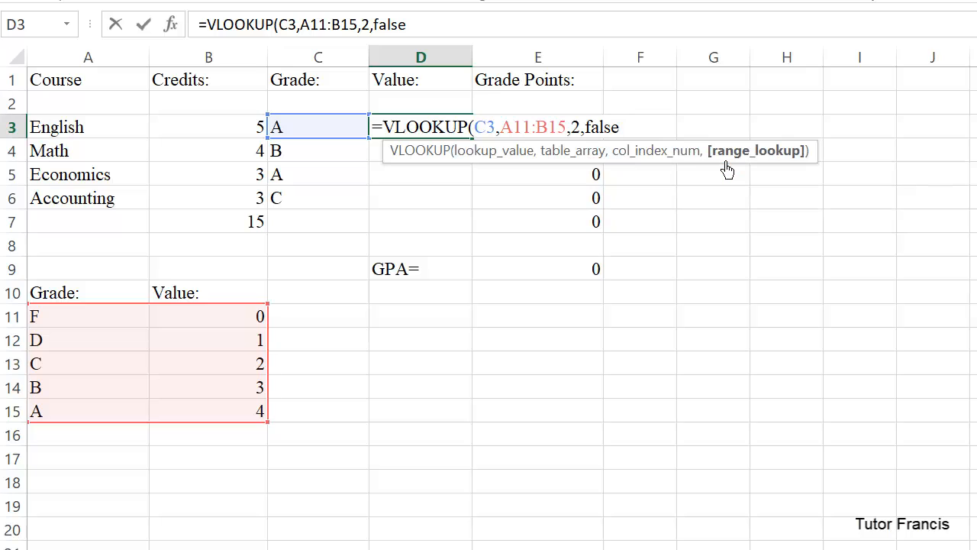
text())
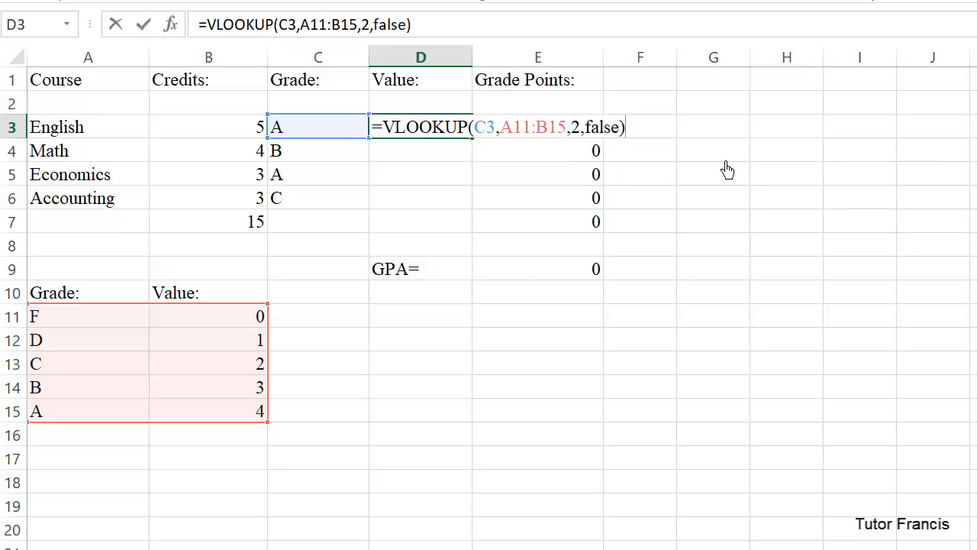
key(Return)
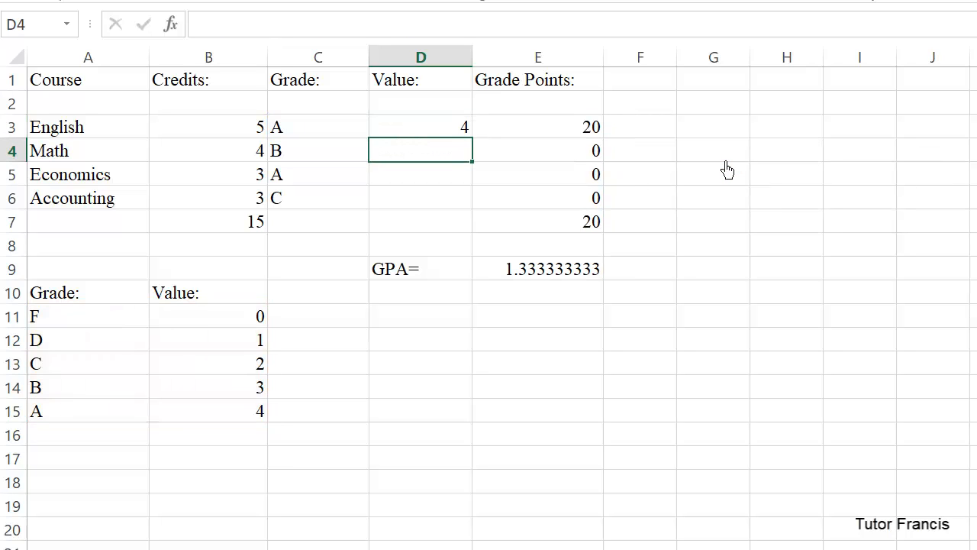
Make the table range in the D3 VLOOKUP formula absolute as $A$11:$B$15.
click(462, 131)
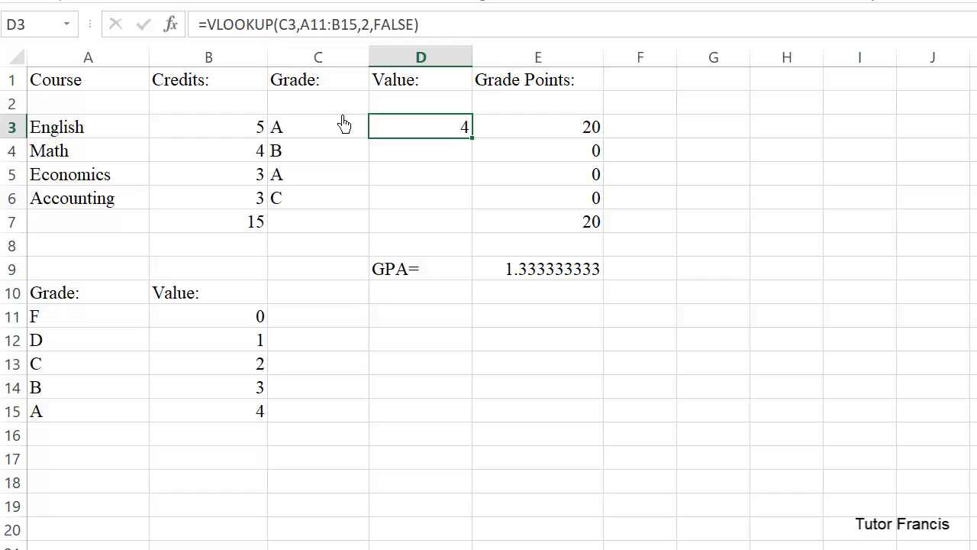
click(328, 32)
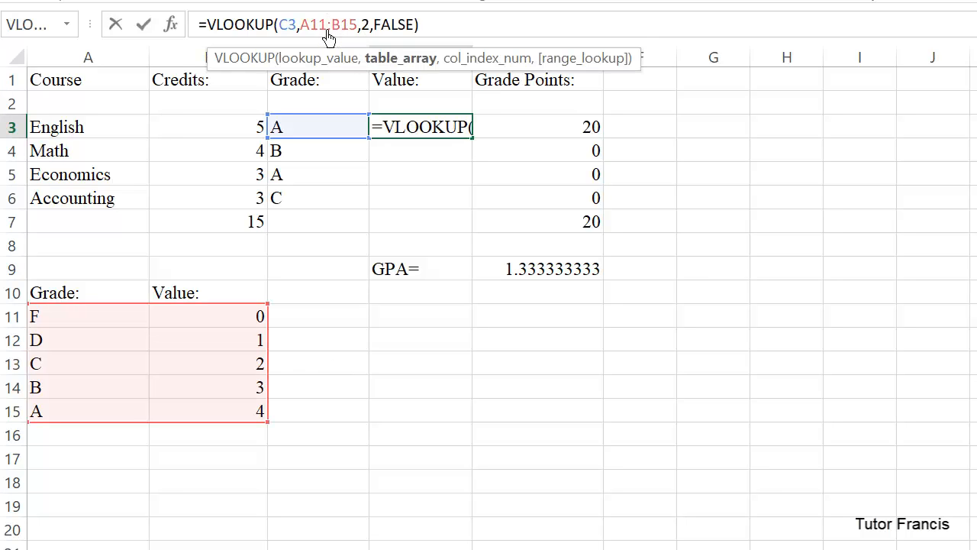
key(Left)
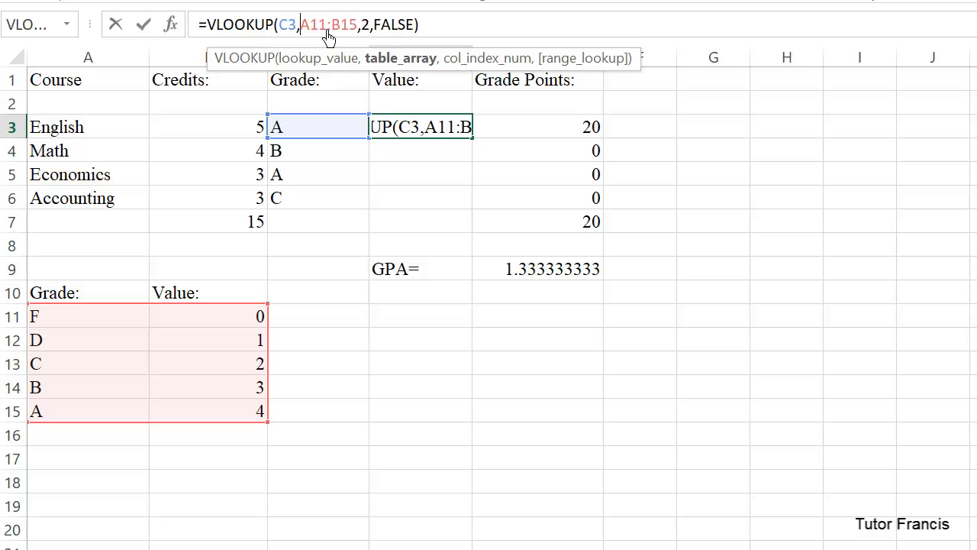
text($)
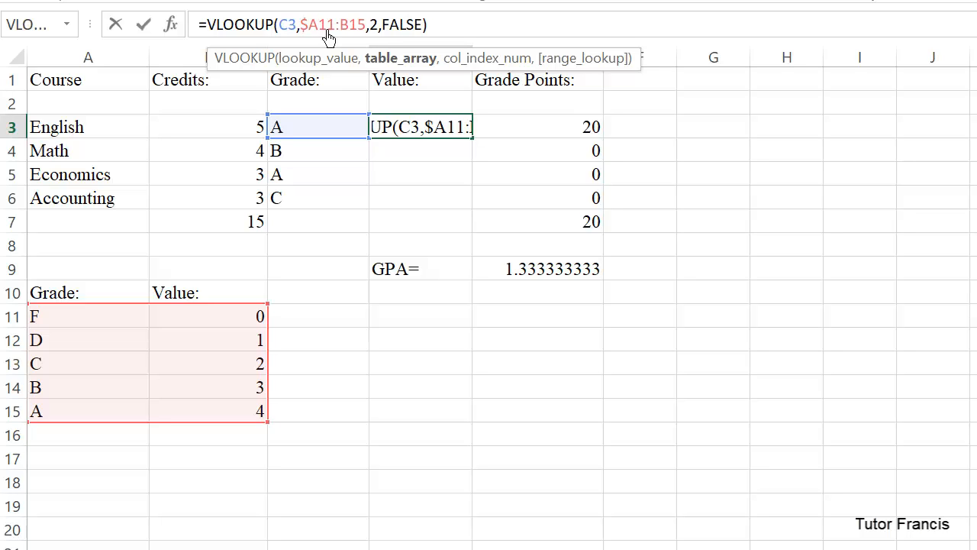
text($)
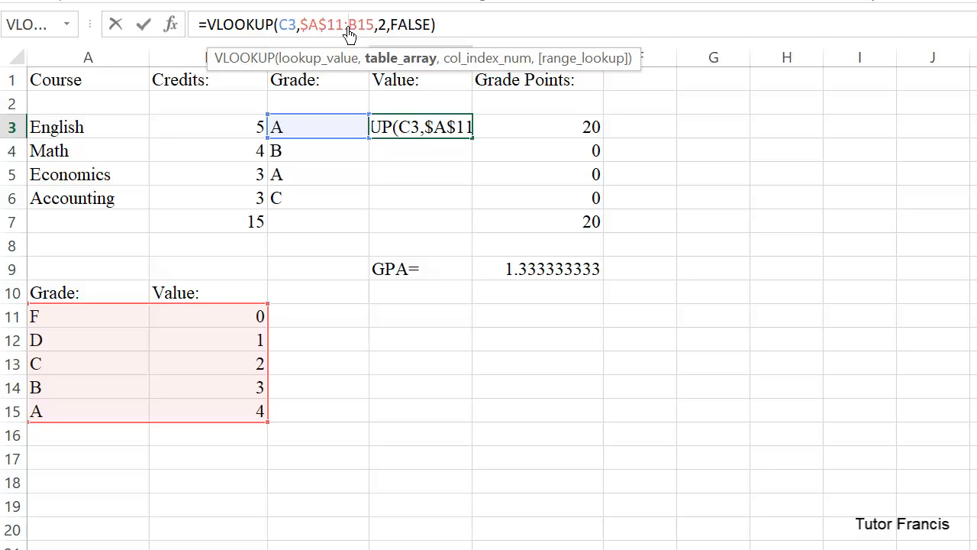
text($)
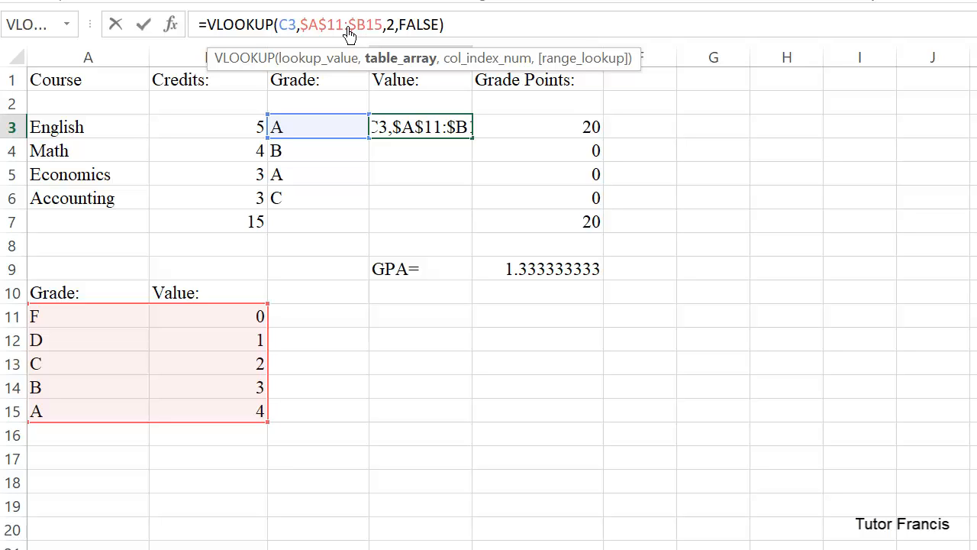
text($)
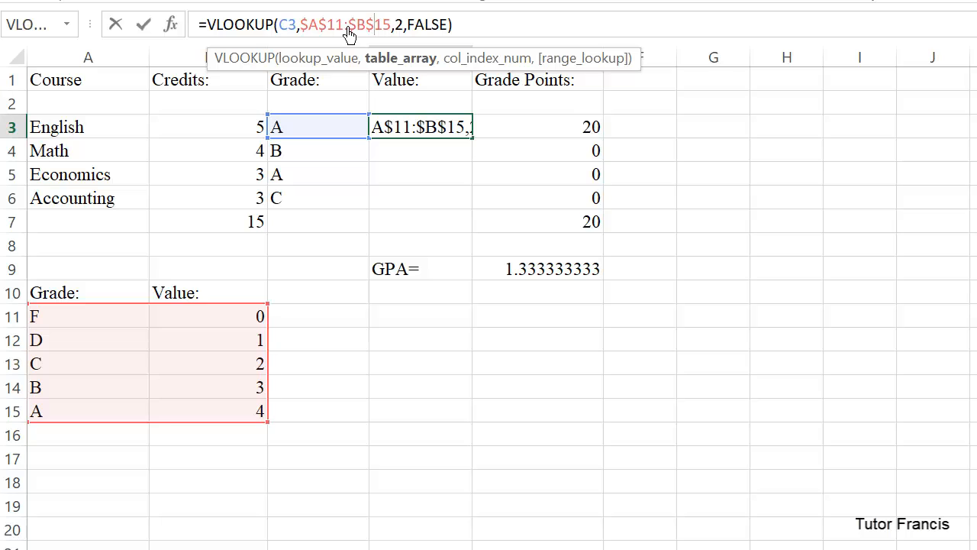
key(Right)
key(Right)
key(Right)
key(Right)
key(Right)
key(Right)
key(Right)
key(Right)
key(Right)
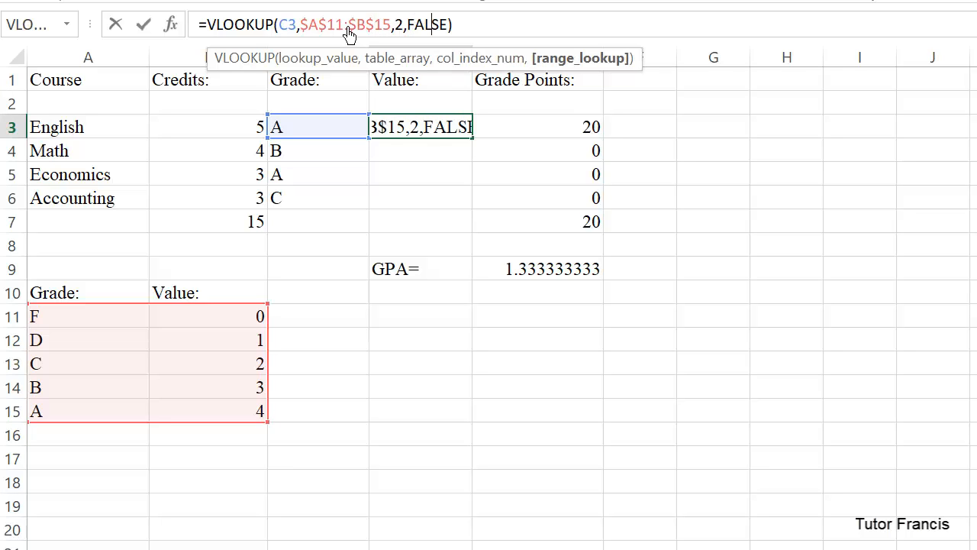
key(Right)
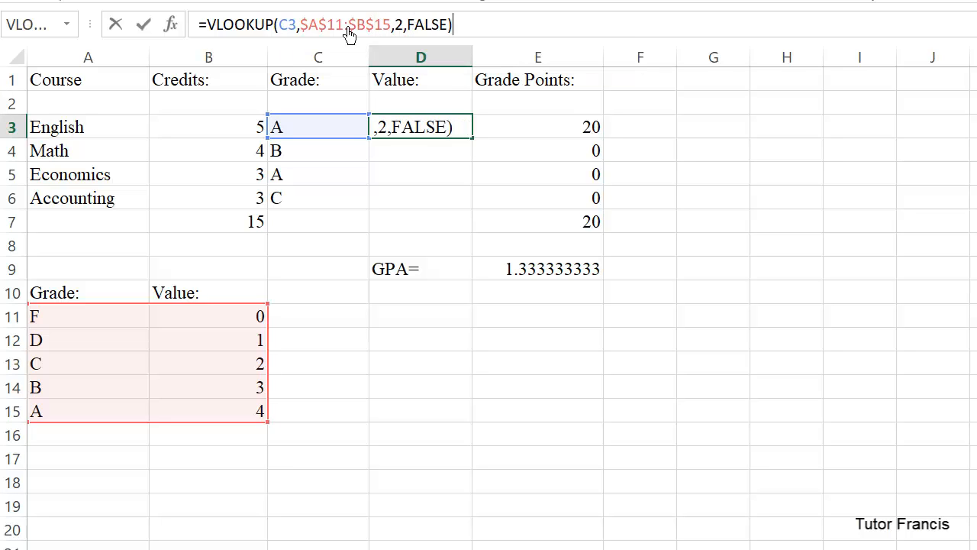
key(Return)
Fill the VLOOKUP formula from D3 down to D6 and check the formulas in D3 and D4.
click(416, 134)
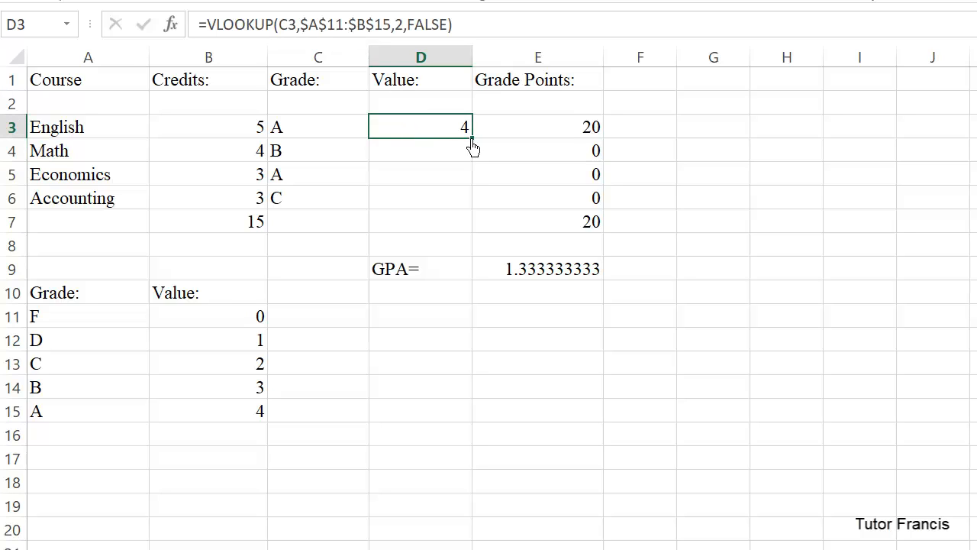
drag(472, 148, 456, 217)
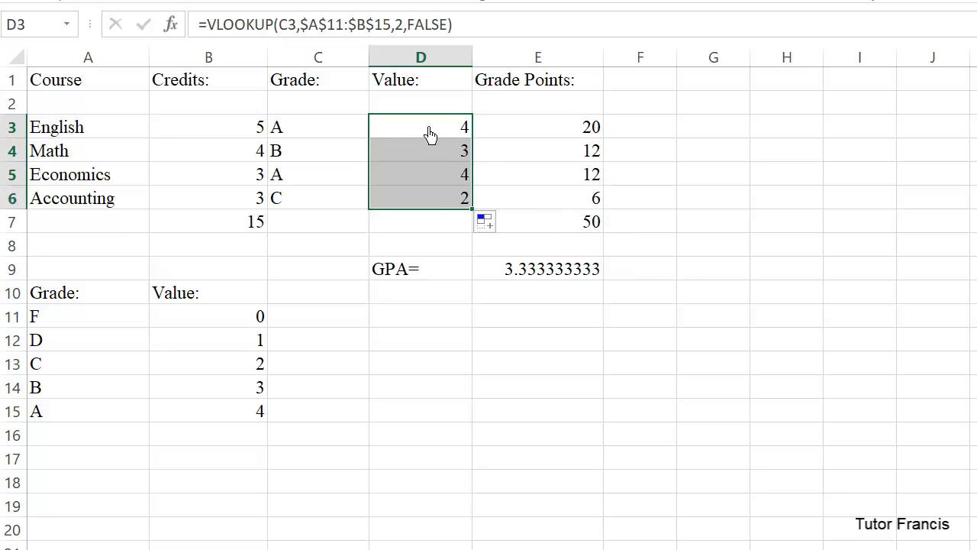
click(424, 131)
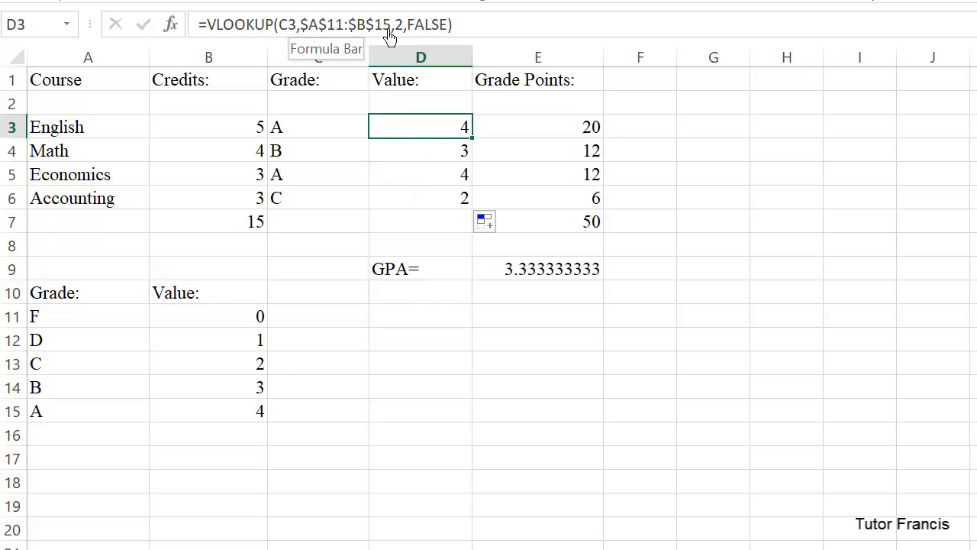
click(408, 158)
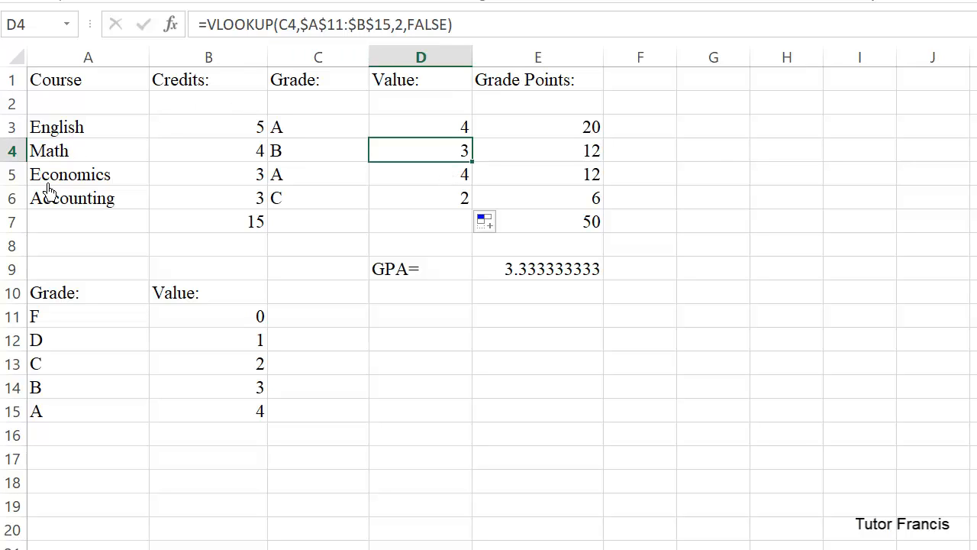
Insert a blank row at row 7, between the Accounting course and the totals.
click(13, 221)
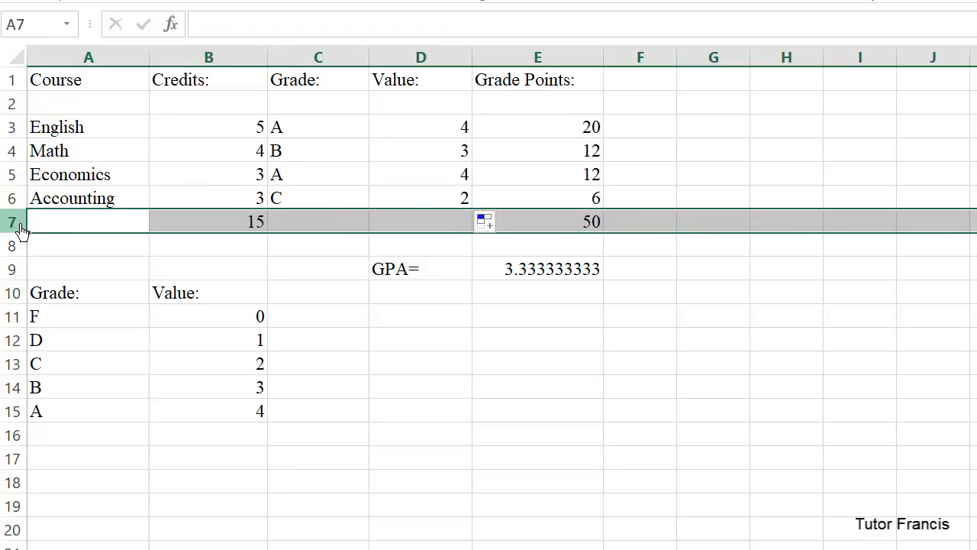
right_click(20, 231)
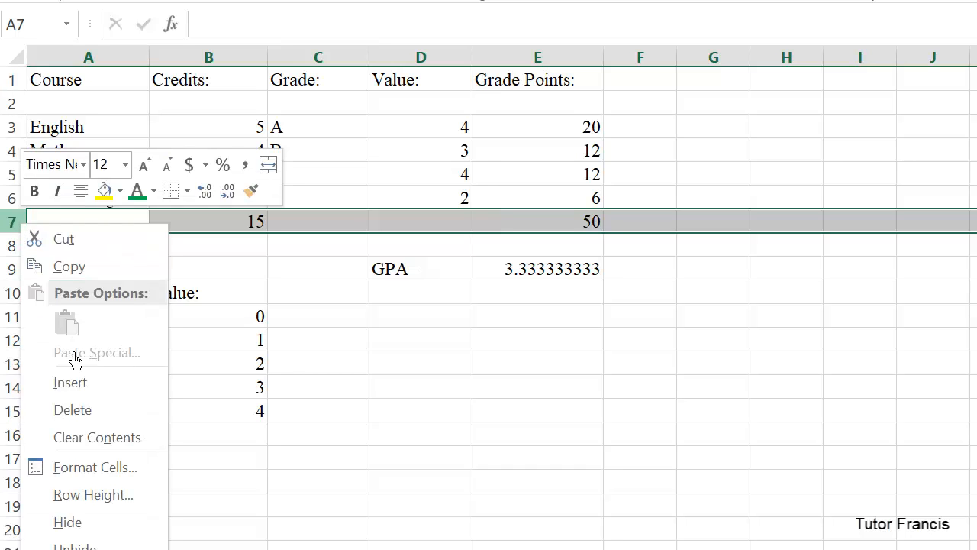
click(77, 393)
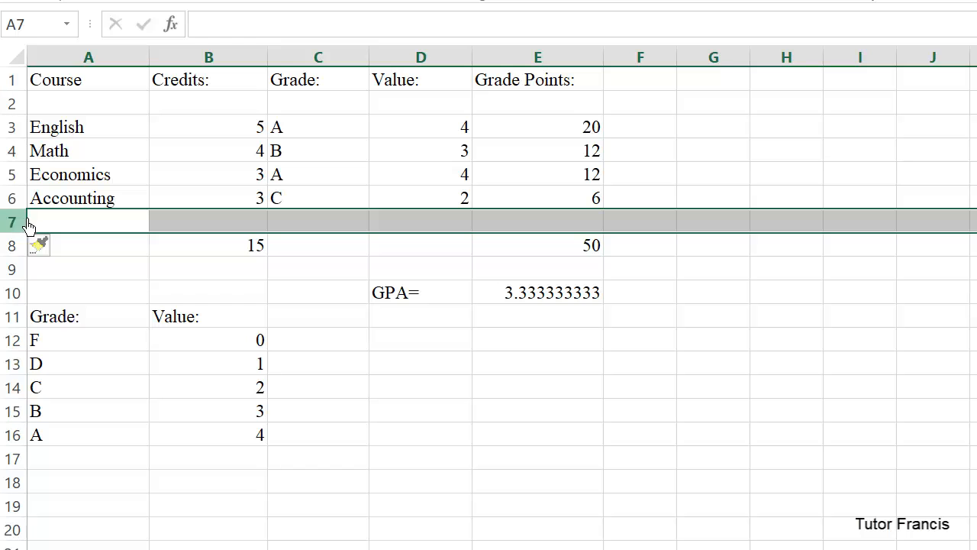
Enter a new course, Science, in A7 with 4 credits in B7.
click(55, 226)
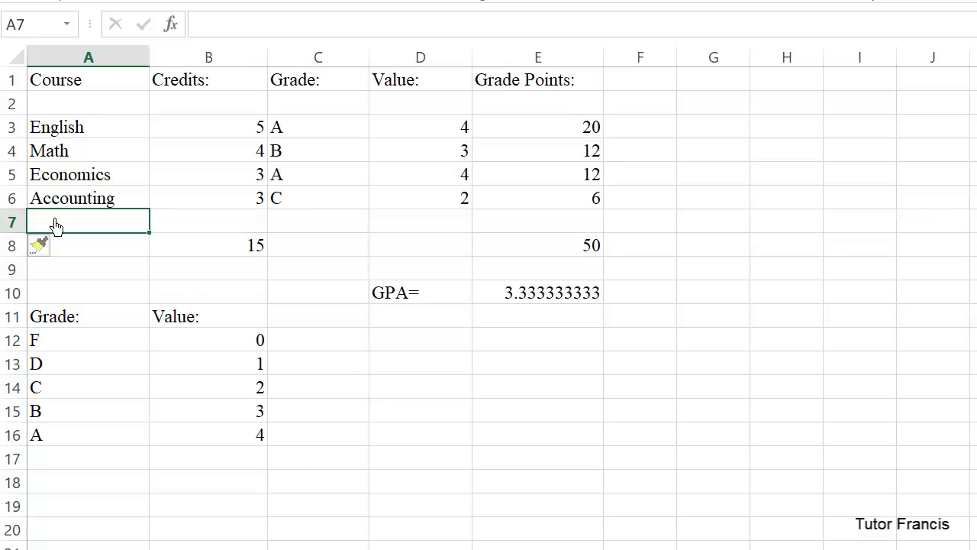
text(Scien)
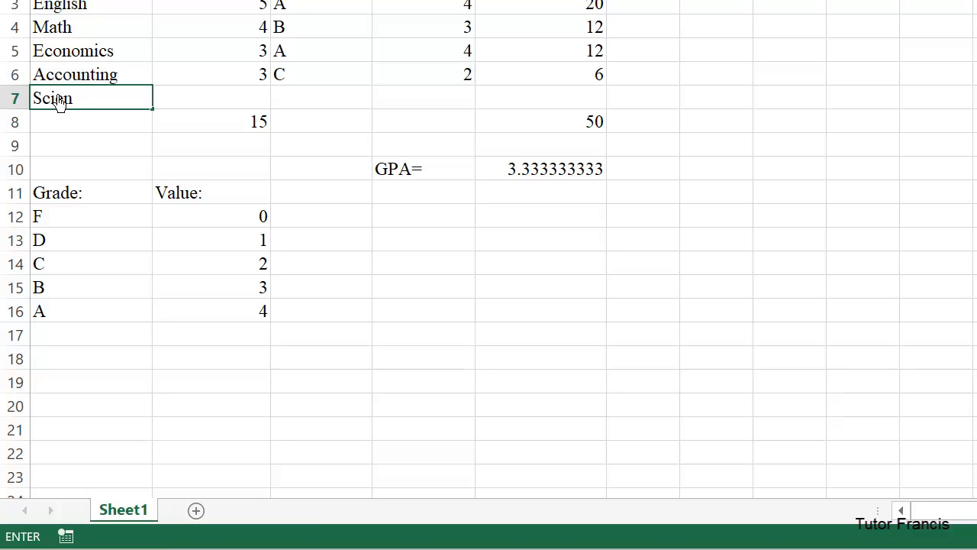
text(ce)
key(Return)
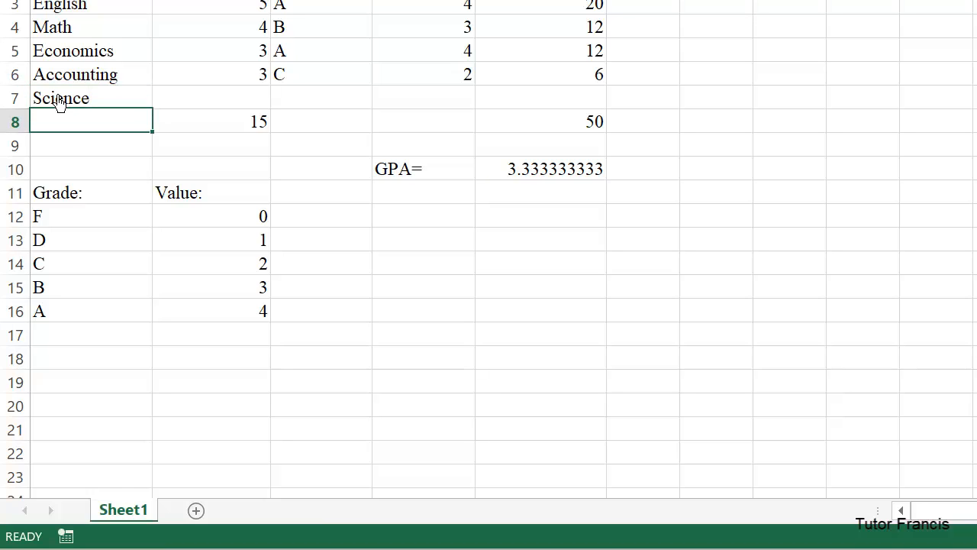
click(212, 113)
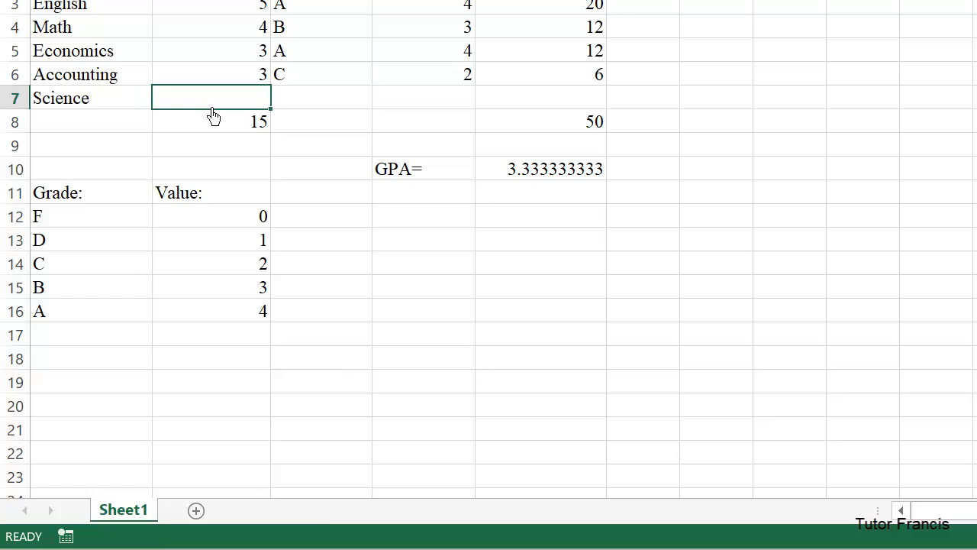
text(4)
key(Return)
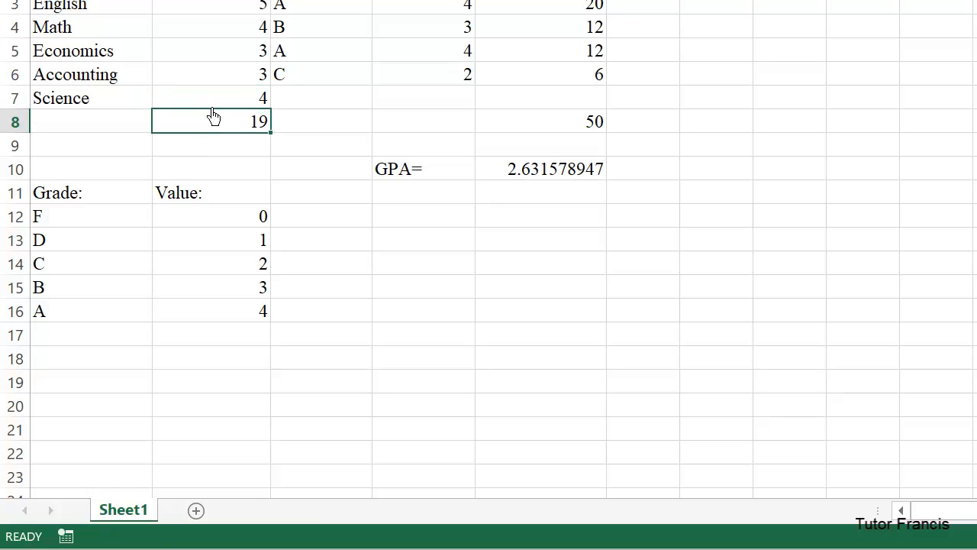
Enter the grade B for the Science course in C7.
click(311, 106)
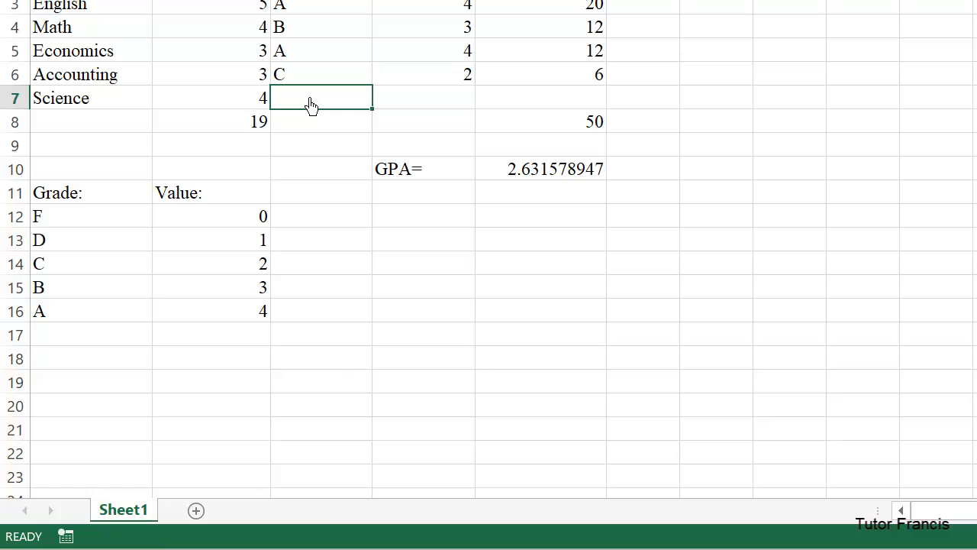
text(B)
key(Return)
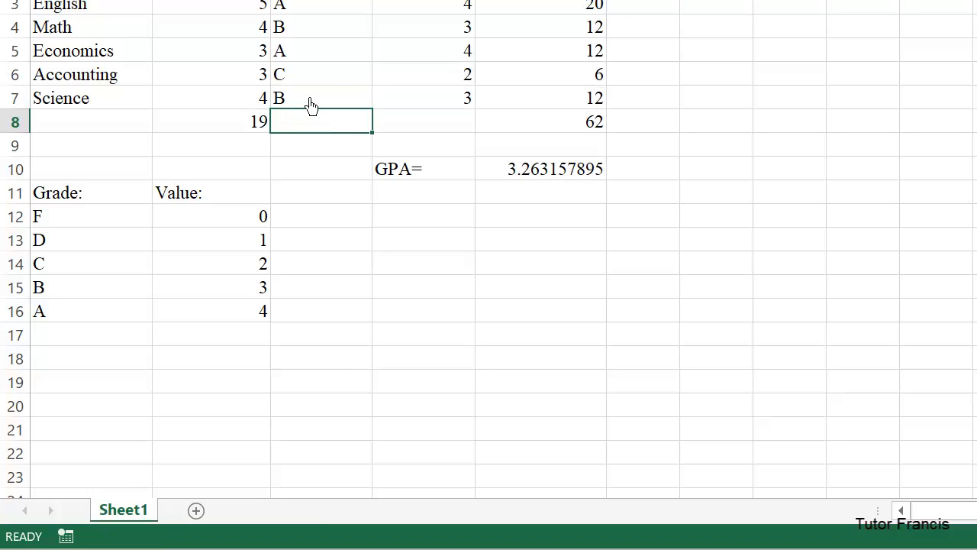
Insert a blank row at row 8, between the Science course and the totals.
click(17, 127)
right_click(18, 129)
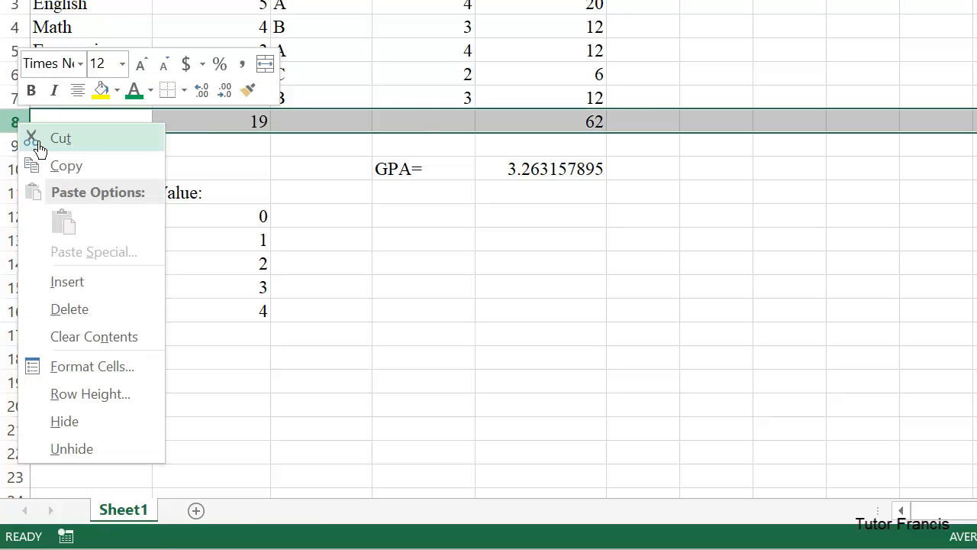
click(89, 284)
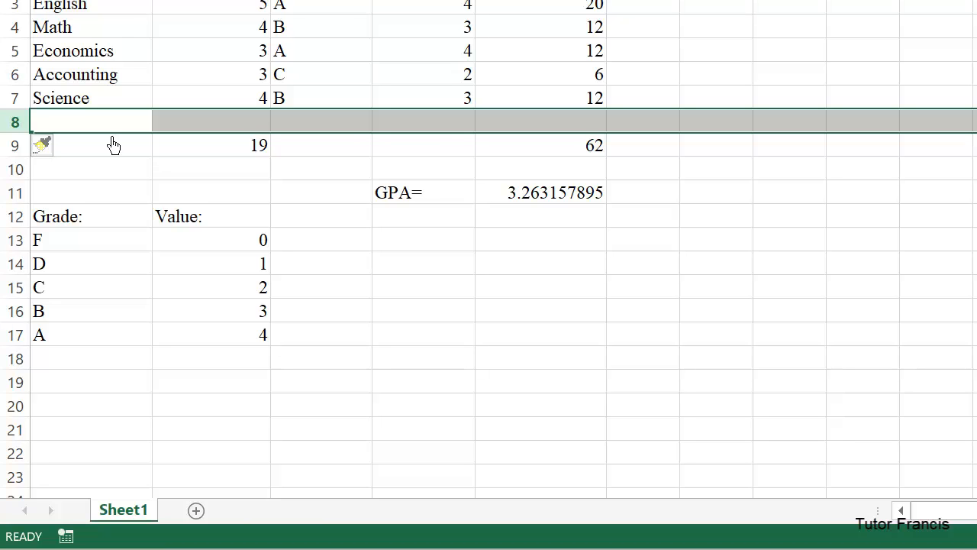
Enter a new course, Arts, in row 8 with 5 credits and the grade D.
text(Arts)
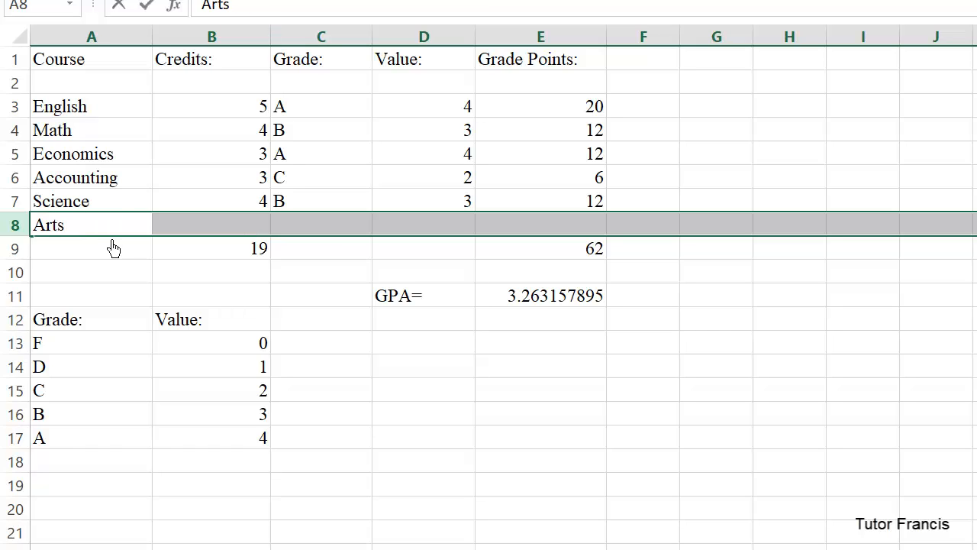
key(Tab)
click(199, 242)
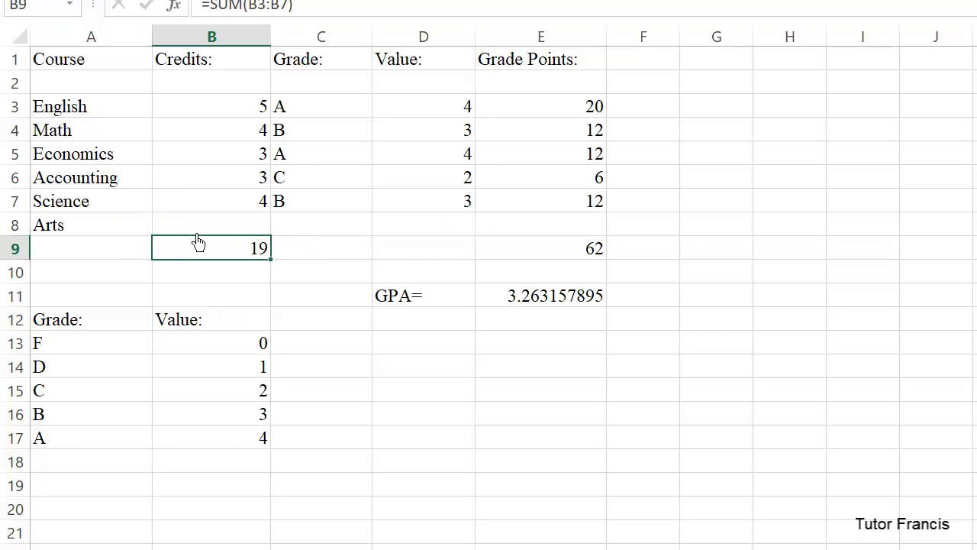
double_click(193, 229)
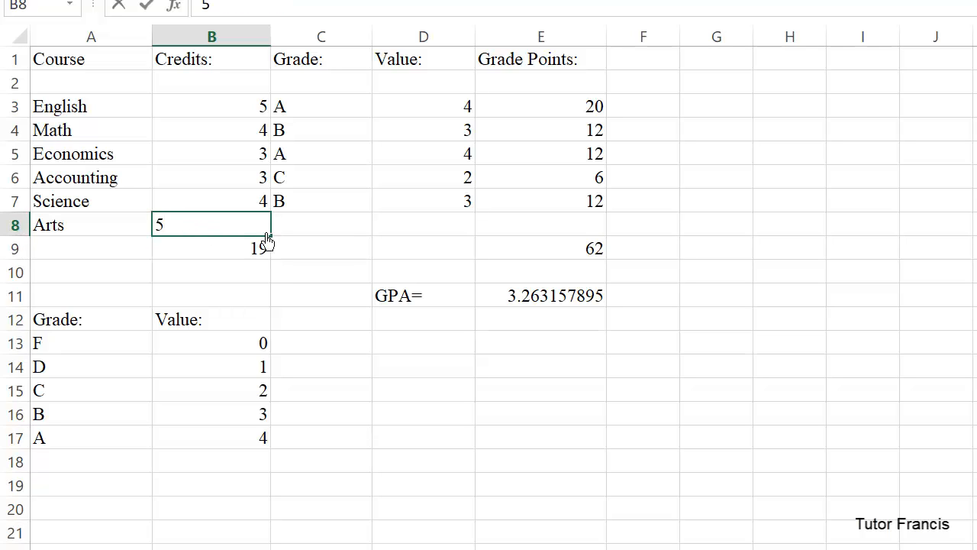
key(Tab)
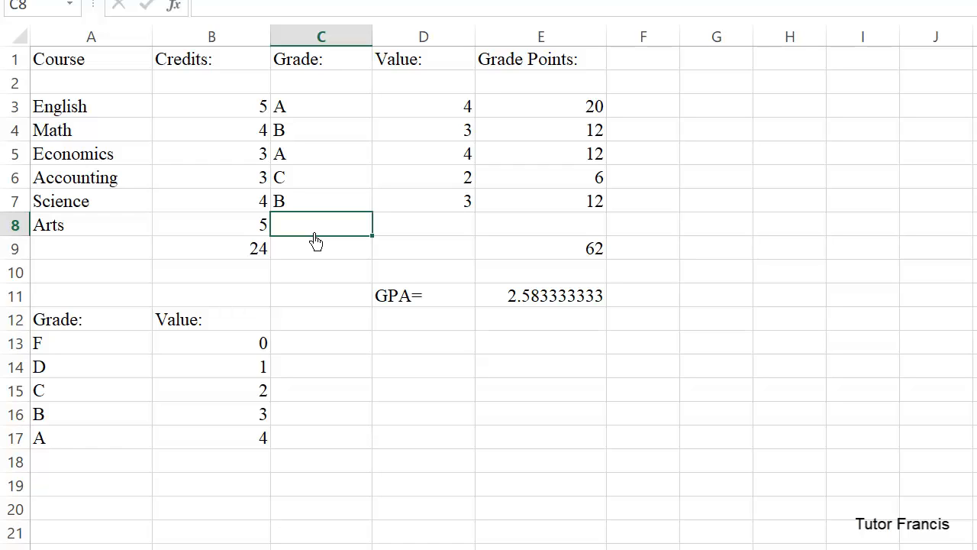
text(D)
key(Return)
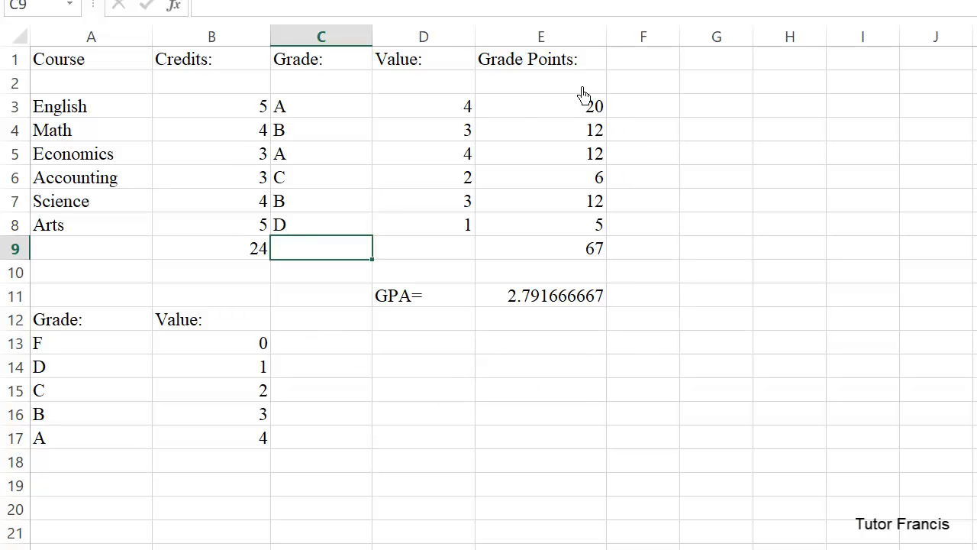
click(549, 419)
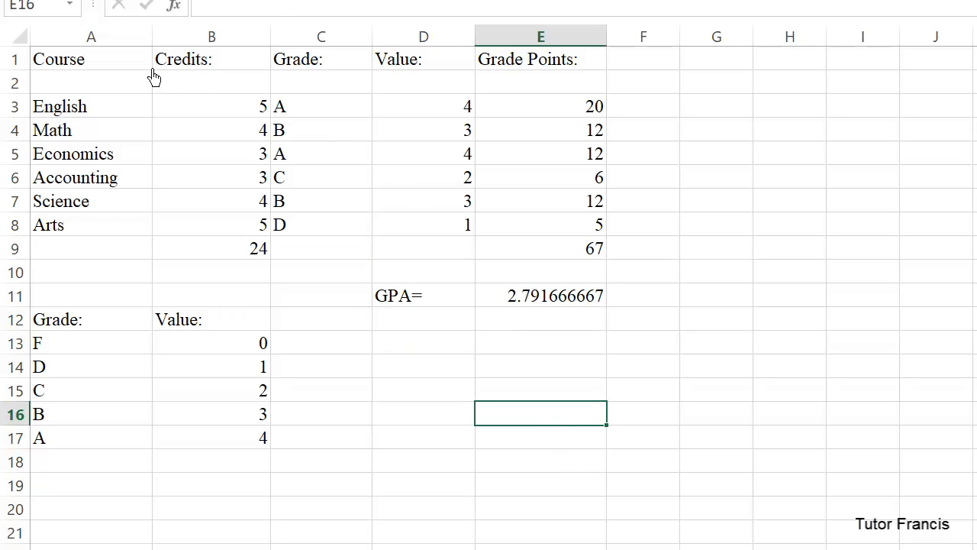
Format the column headings in A1:E1 with font size 20 and the Light Blue font color.
drag(50, 67, 556, 64)
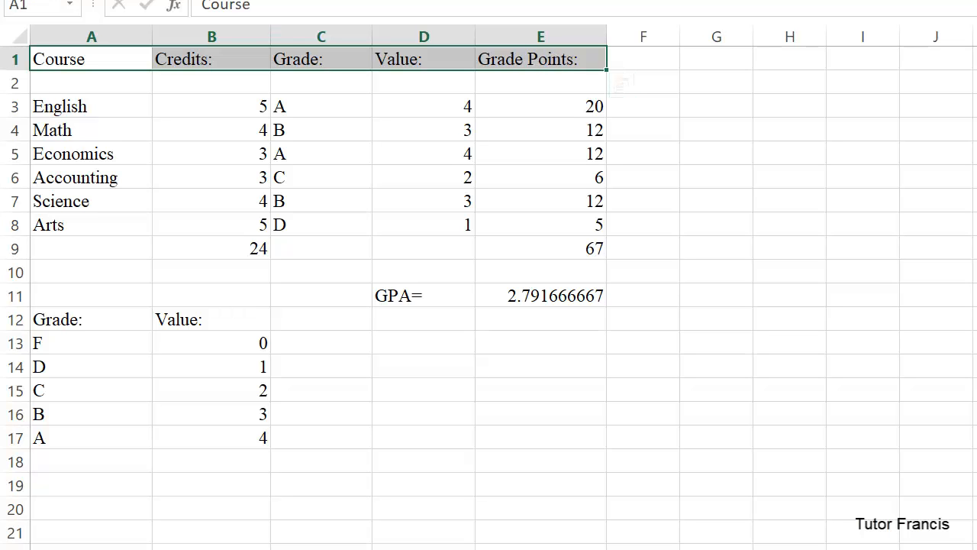
click(325, 51)
click(325, 52)
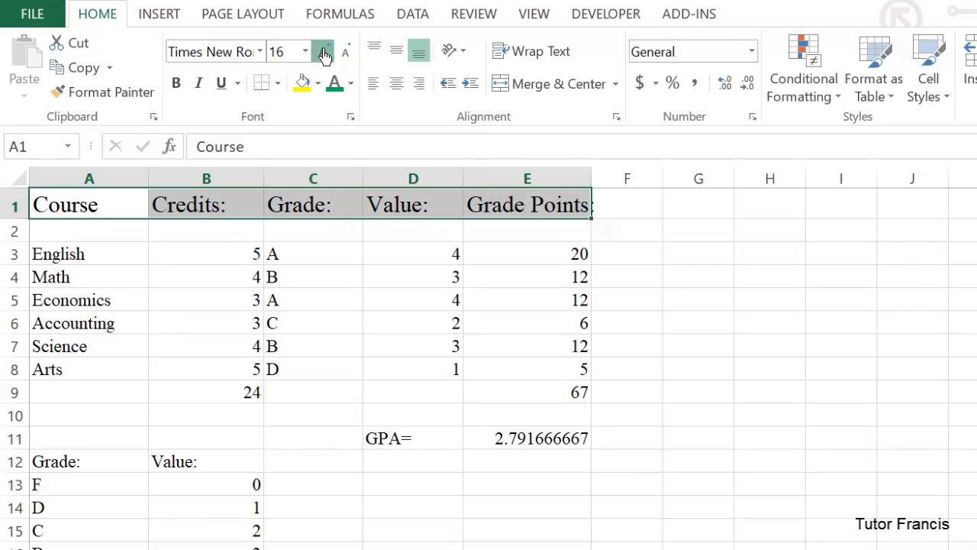
click(325, 53)
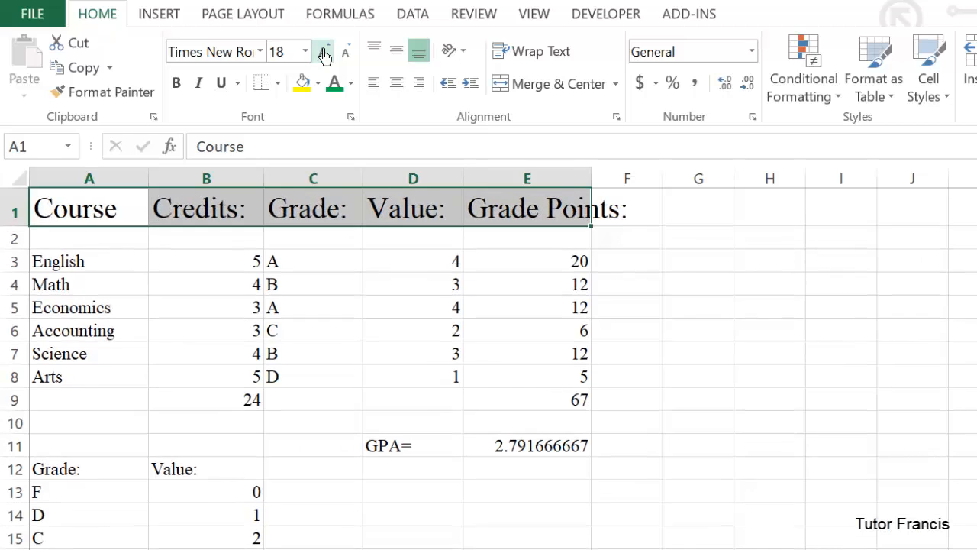
click(351, 83)
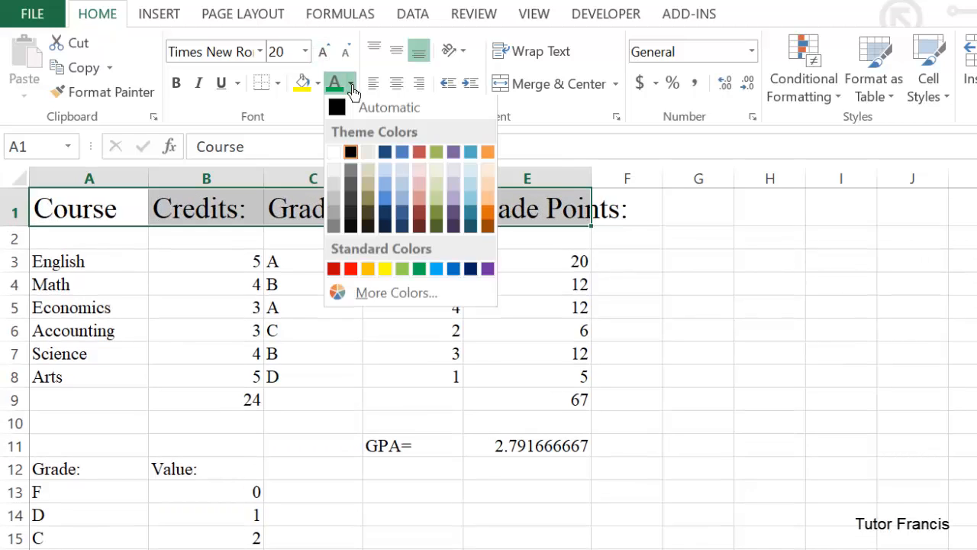
click(437, 270)
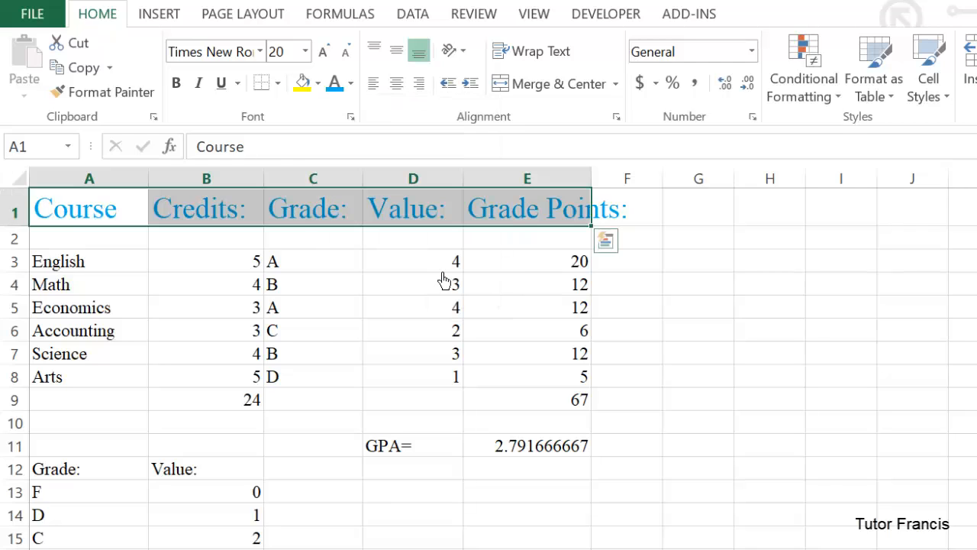
Widen columns E, D, C and B to give the enlarged headings more room.
drag(592, 182, 699, 191)
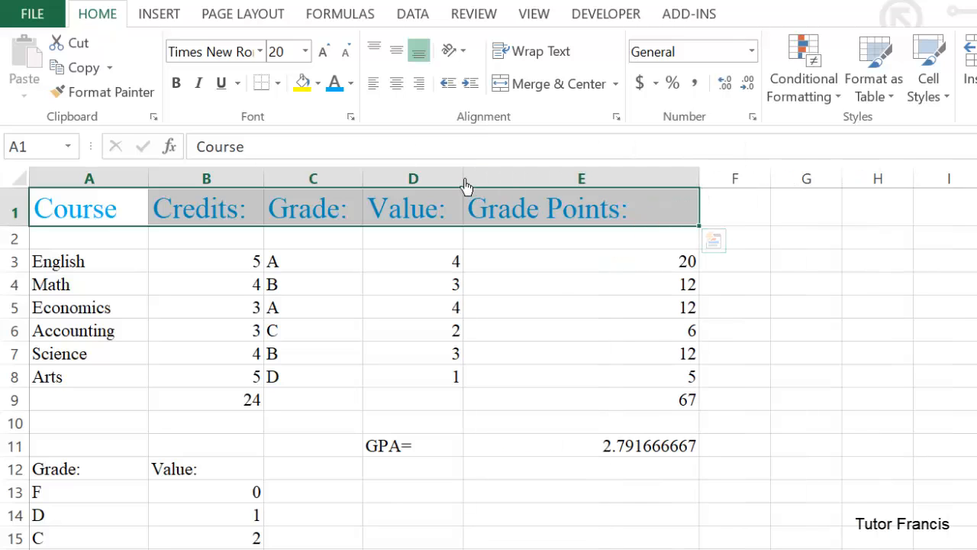
drag(465, 185, 532, 185)
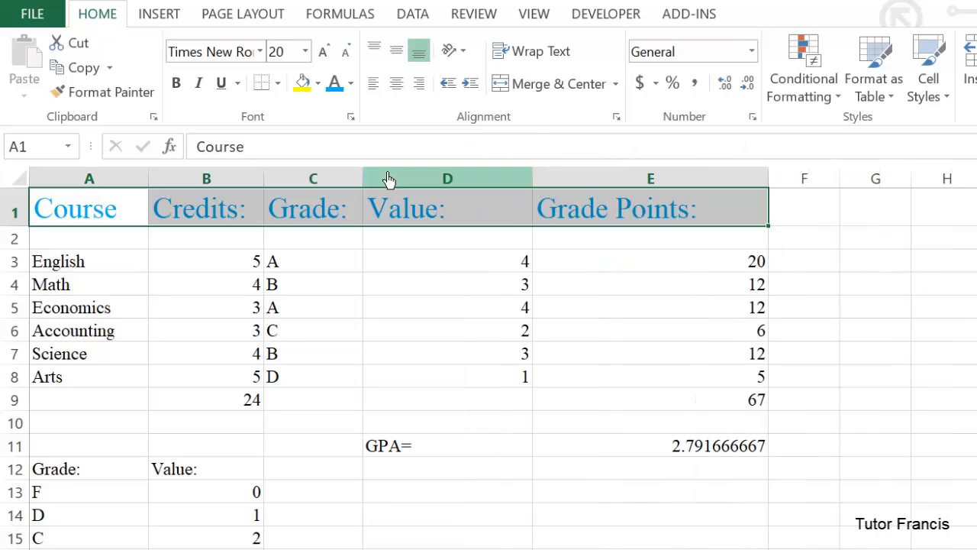
drag(364, 181, 408, 187)
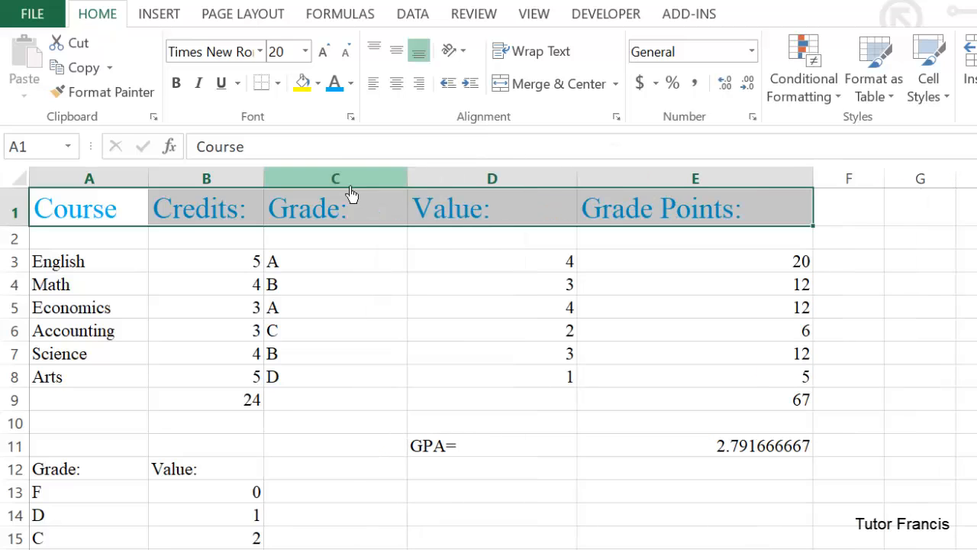
drag(264, 191, 313, 191)
Make the column headings in A1:E1 bold.
click(88, 208)
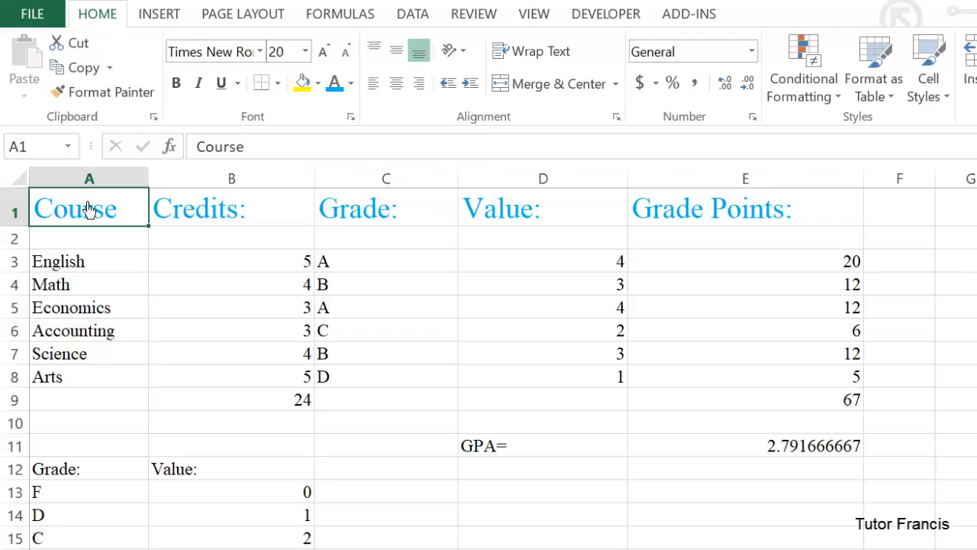
drag(82, 210, 711, 215)
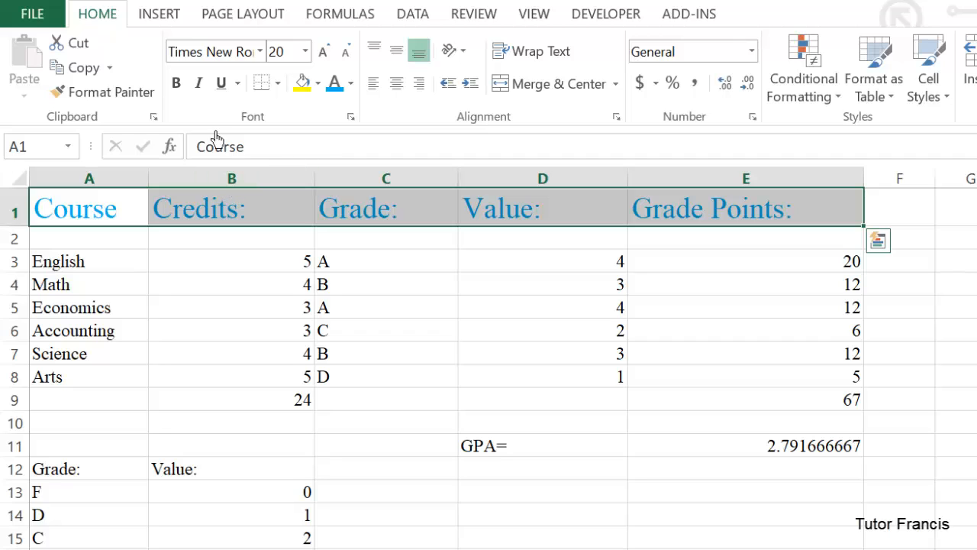
click(176, 86)
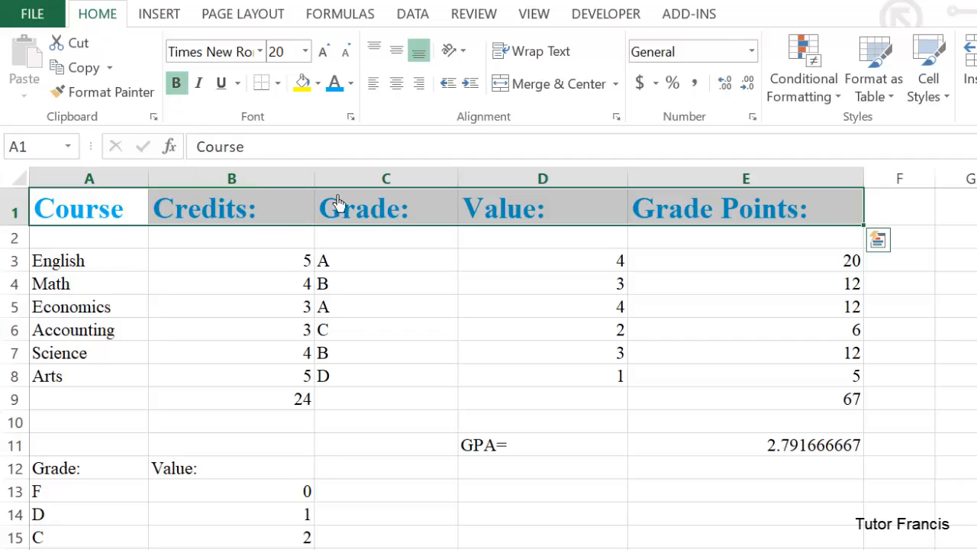
click(737, 515)
Color the GPA label and its value in D11:E11 with the standard green font color.
drag(475, 451, 754, 466)
click(755, 466)
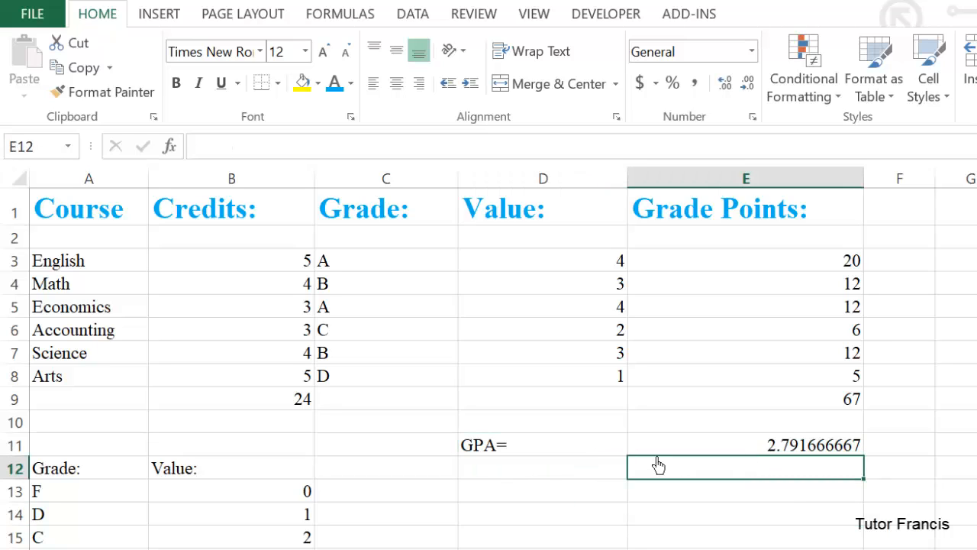
drag(508, 450, 711, 454)
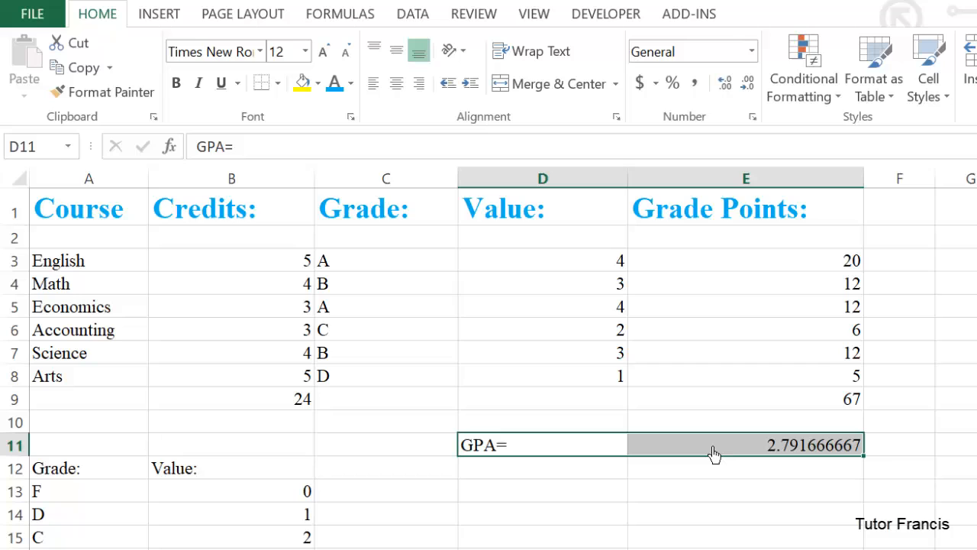
click(350, 83)
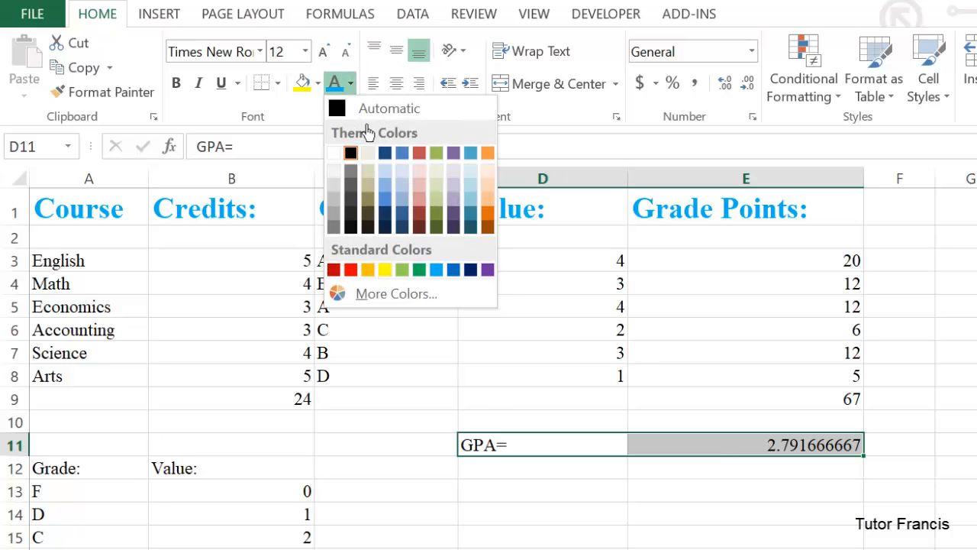
click(419, 269)
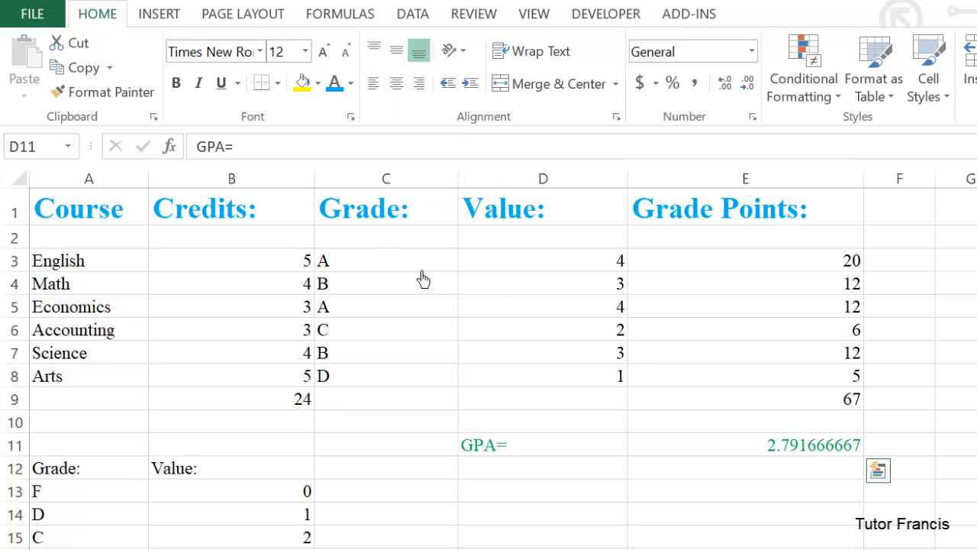
Enlarge the GPA label and value in D11:E11 to font size 36 and deselect them.
click(324, 52)
click(324, 52)
click(324, 52)
click(324, 52)
click(325, 51)
click(325, 51)
click(325, 52)
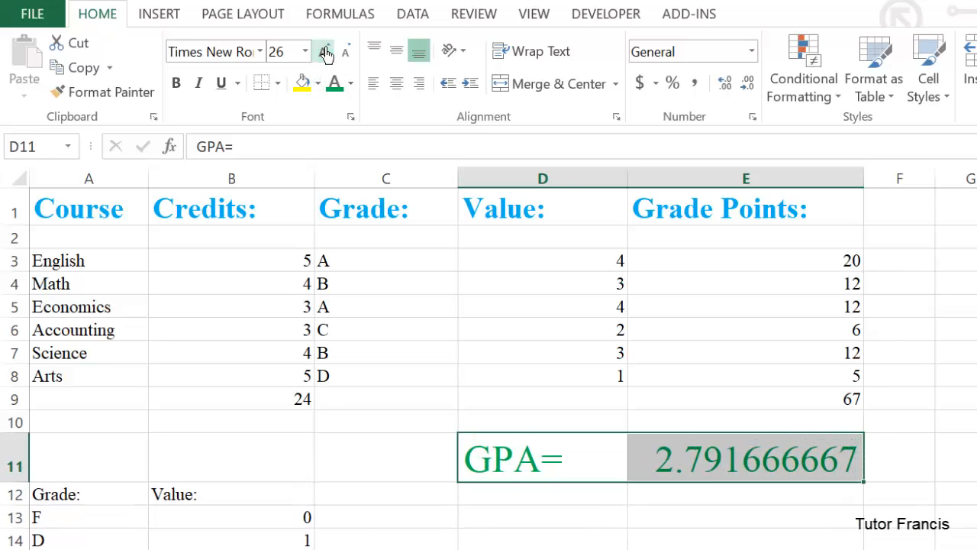
click(325, 52)
click(325, 52)
click(840, 545)
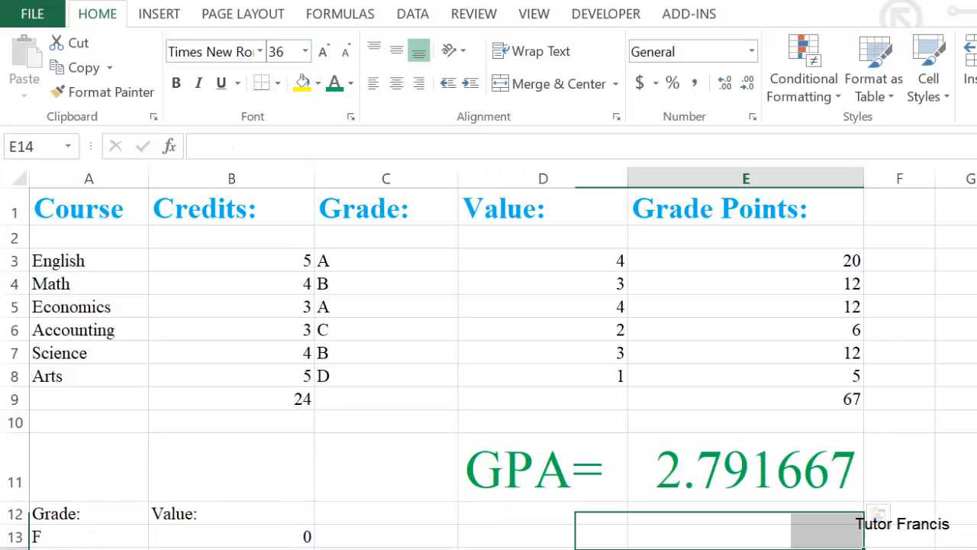
click(976, 549)
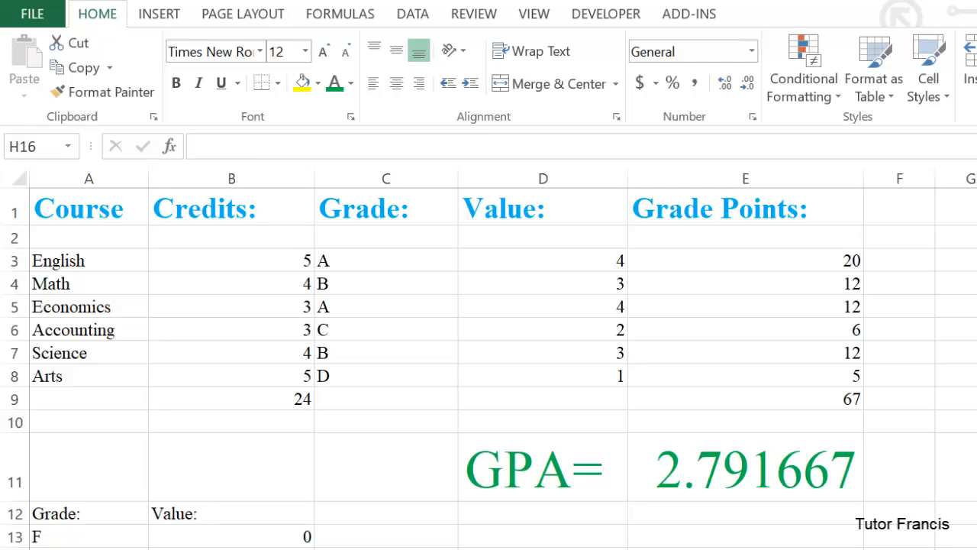